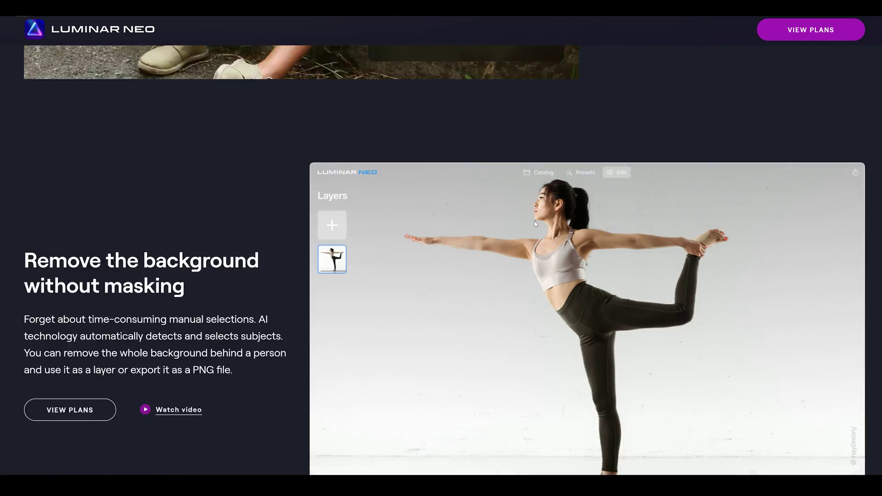
# Browse the Luminar Neo product page and try the Skin, Light and Slim portrait retouching previews
pyautogui.scroll(-1, 534, 223)
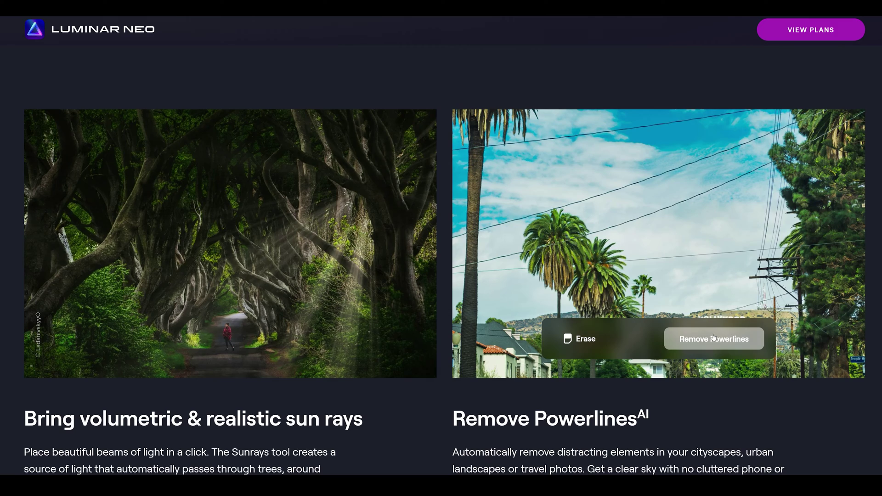
pyautogui.click(713, 339)
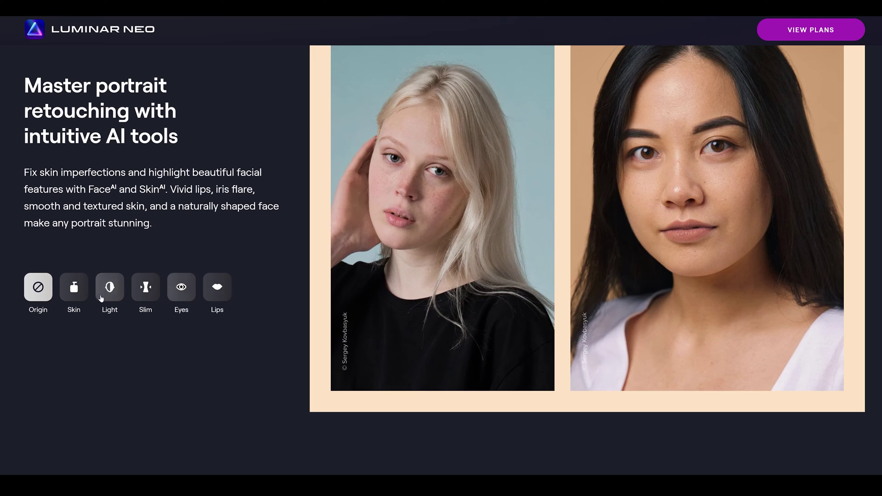
pyautogui.click(75, 287)
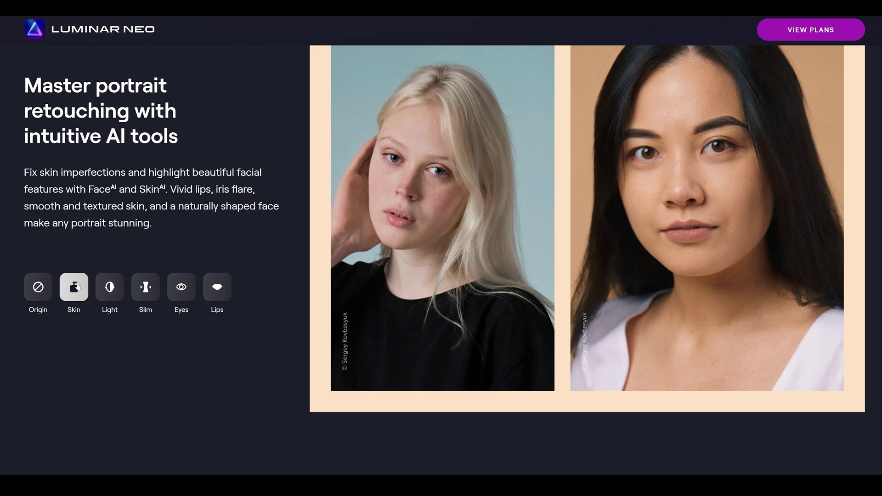
pyautogui.click(109, 288)
pyautogui.click(149, 294)
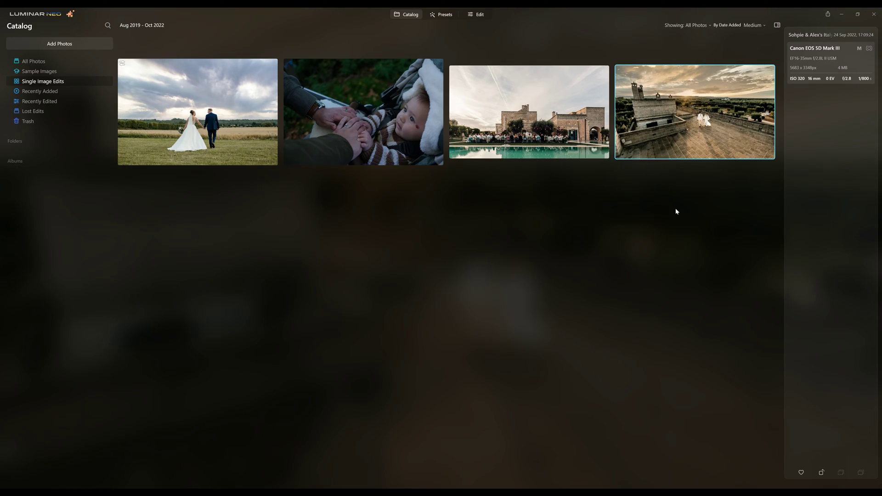
# Switch to Luminar Neo and open the rooftop wedding couple photo from Single Image Edits for editing
pyautogui.doubleClick(666, 101)
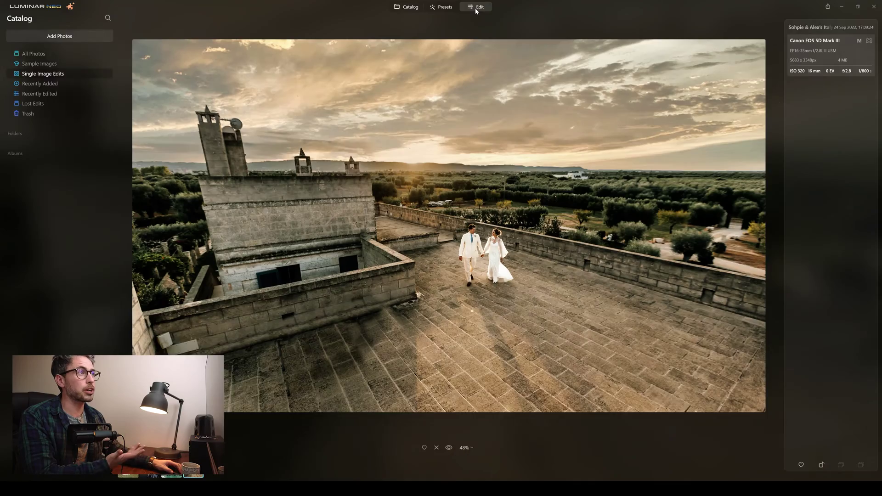
pyautogui.click(476, 9)
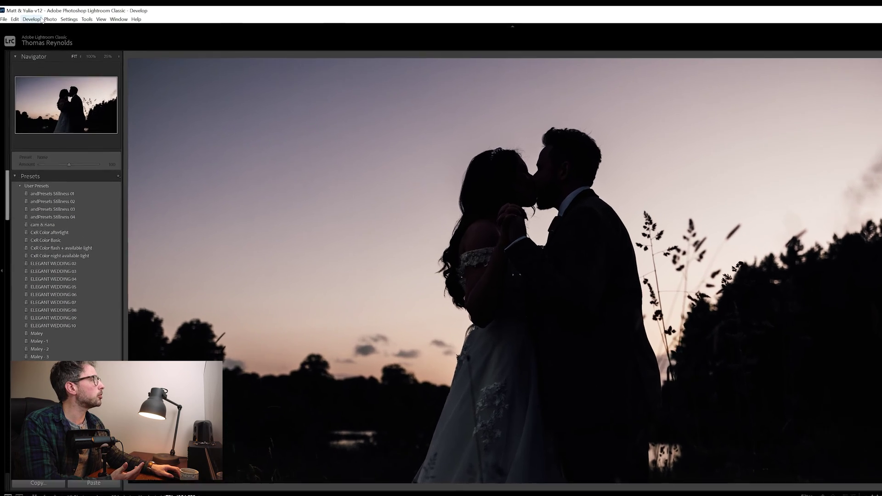
# Switch to Lightroom Classic and send the silhouetted couple photo to Luminar Neo's editing tools as a copy with Lightroom adjustments
pyautogui.click(45, 19)
pyautogui.moveTo(74, 52)
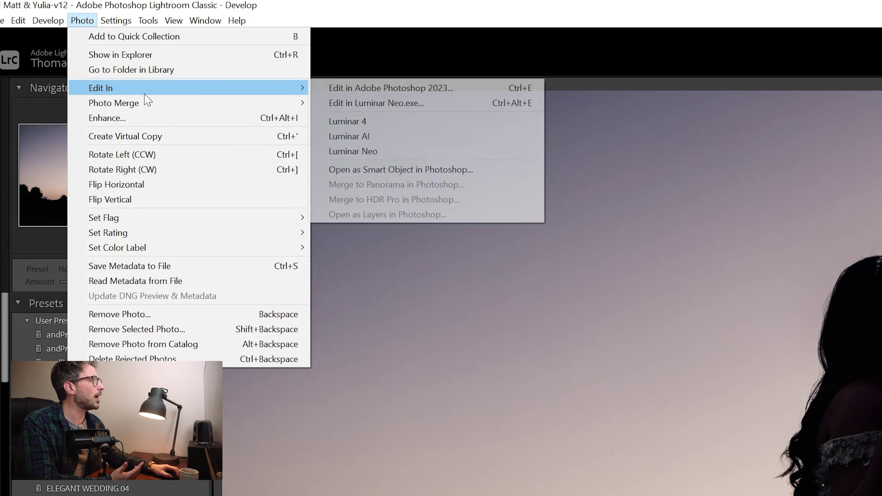
pyautogui.click(383, 155)
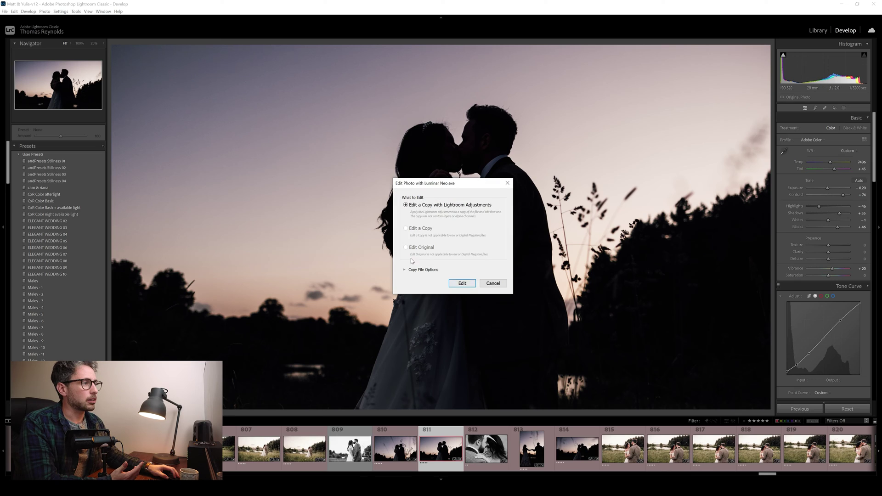
pyautogui.click(462, 284)
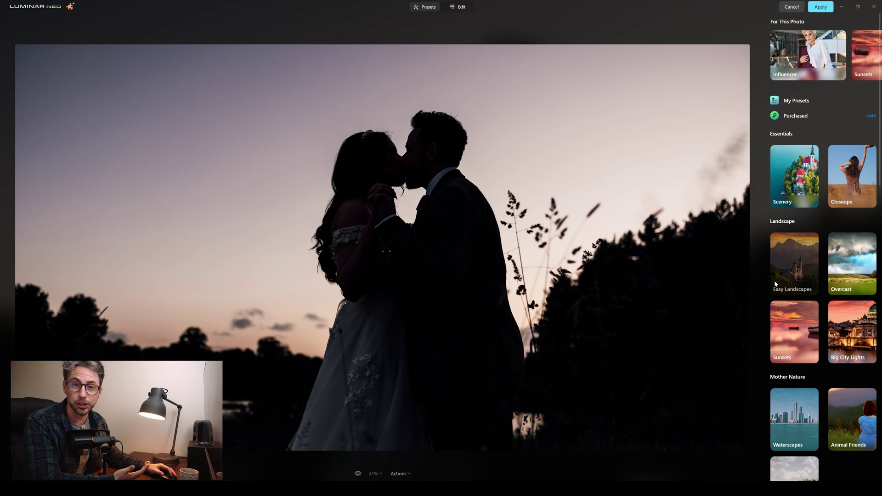
pyautogui.click(456, 7)
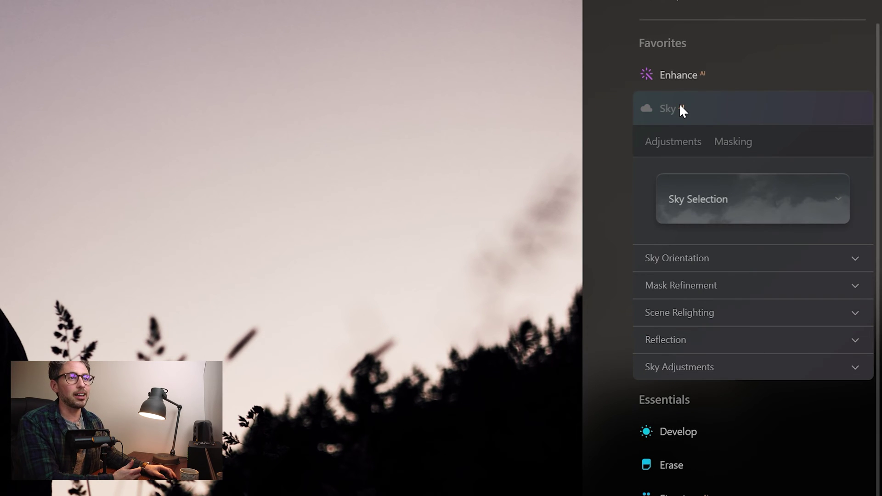
# Replace the sky behind the silhouetted couple with the first sky from the Dramatic Sunset category
pyautogui.click(735, 217)
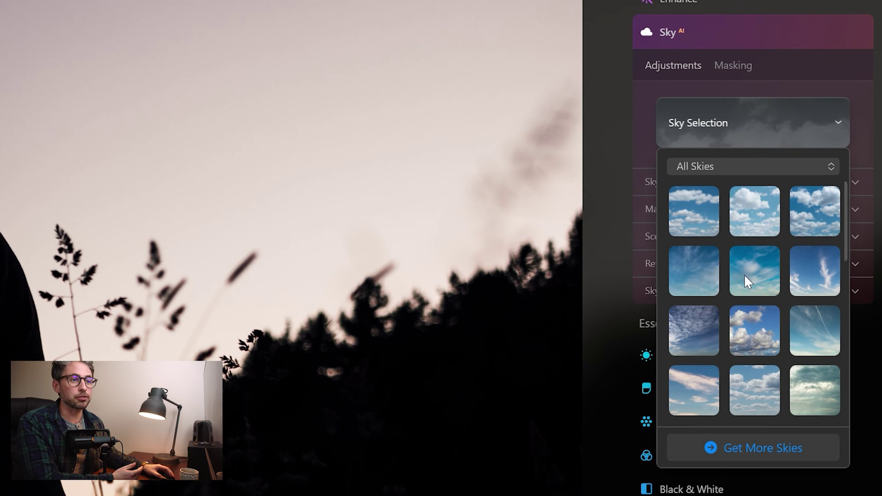
pyautogui.scroll(-10, 744, 274)
pyautogui.click(706, 163)
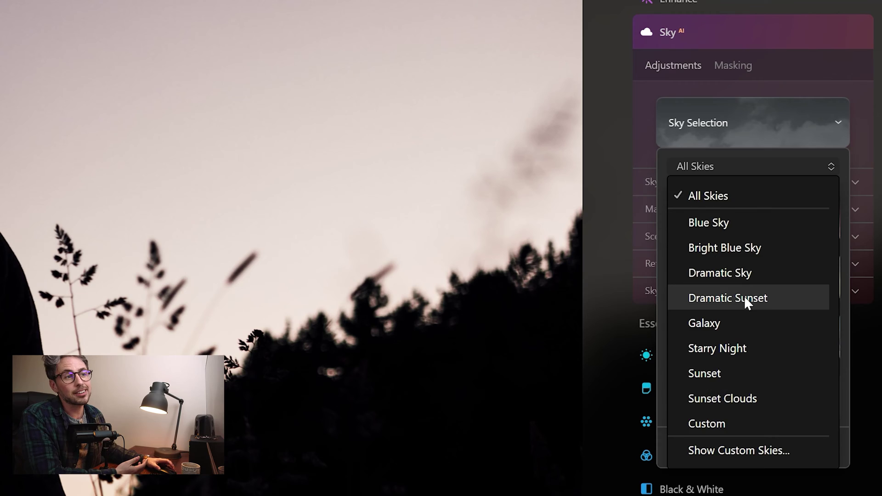
pyautogui.click(747, 301)
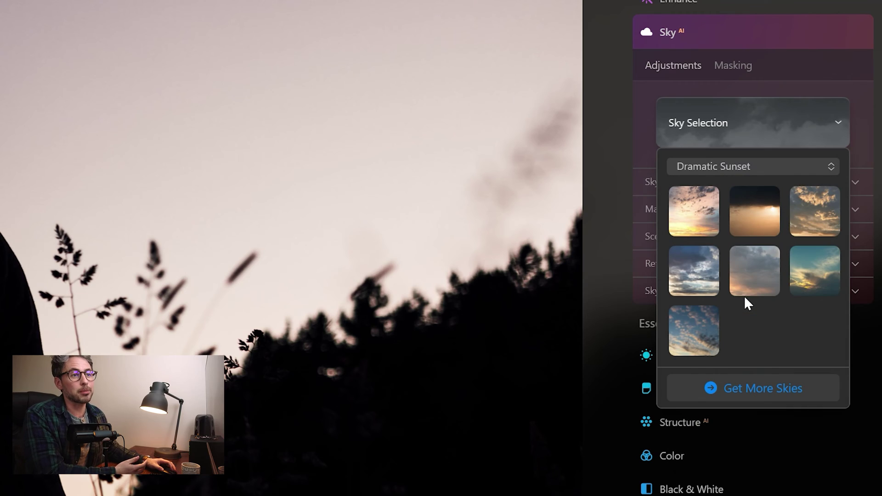
pyautogui.click(686, 220)
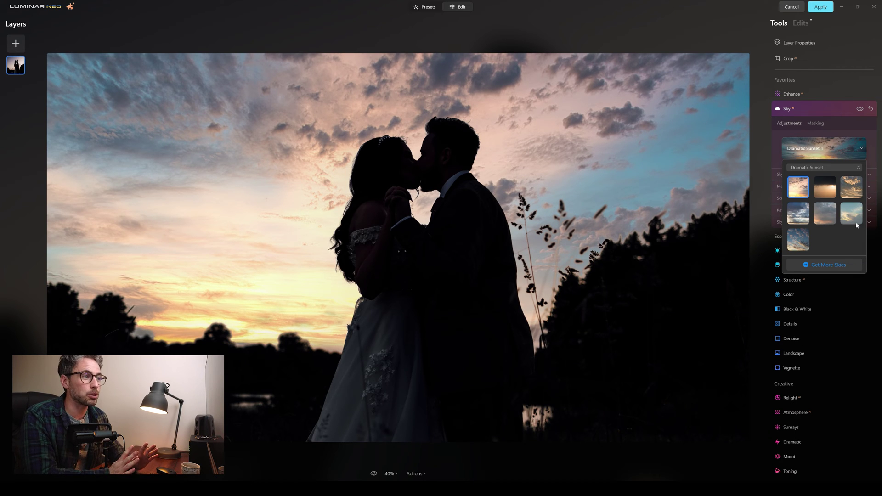
# Inspect the sky replacement's edges around the couple's heads and hair at 100% magnification
pyautogui.click(437, 144)
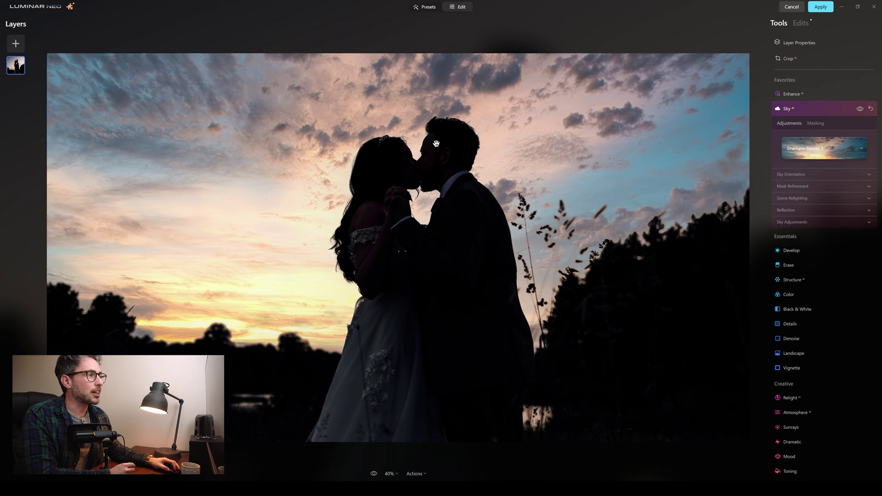
pyautogui.click(396, 142)
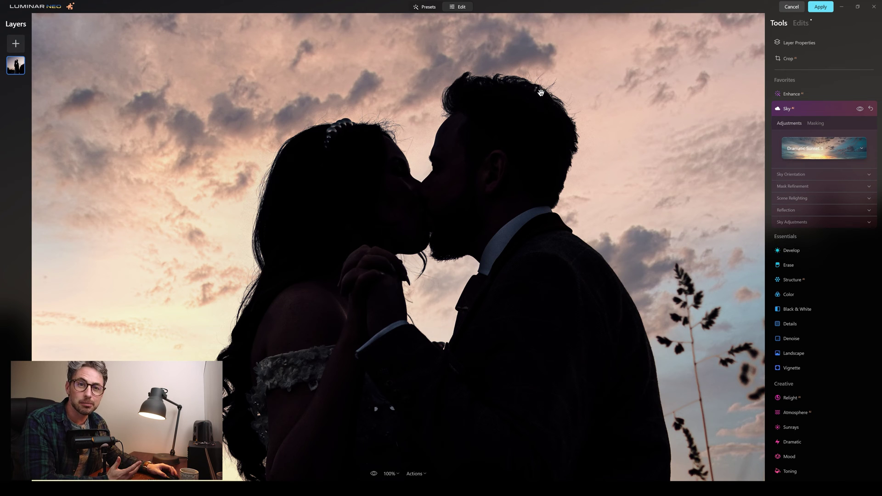
pyautogui.click(343, 224)
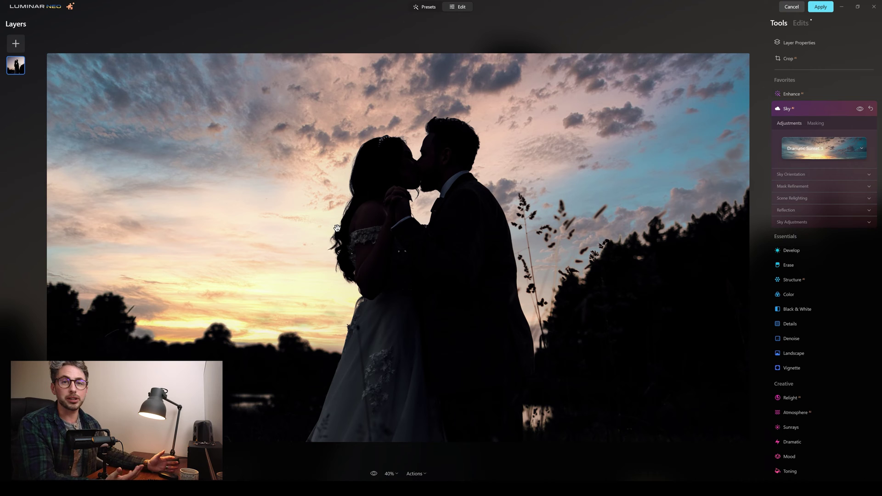
# Swap the sky for the Dramatic Sunset one with blue-grey clouds and a low bright sun, and set its Defocus to 20
pyautogui.click(823, 148)
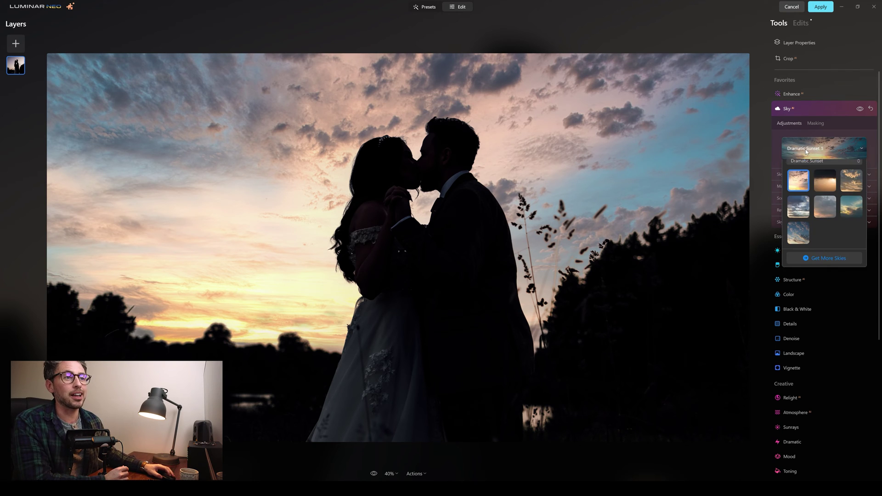
pyautogui.click(799, 214)
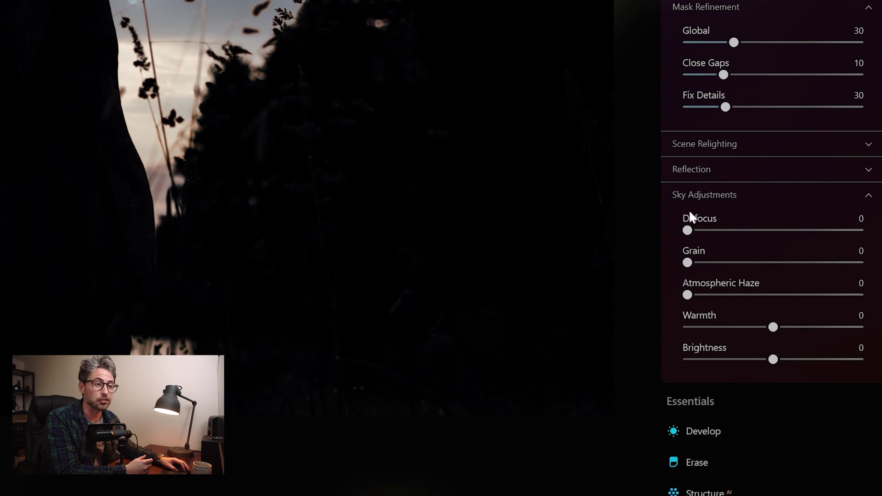
pyautogui.moveTo(688, 231); pyautogui.dragTo(718, 235)
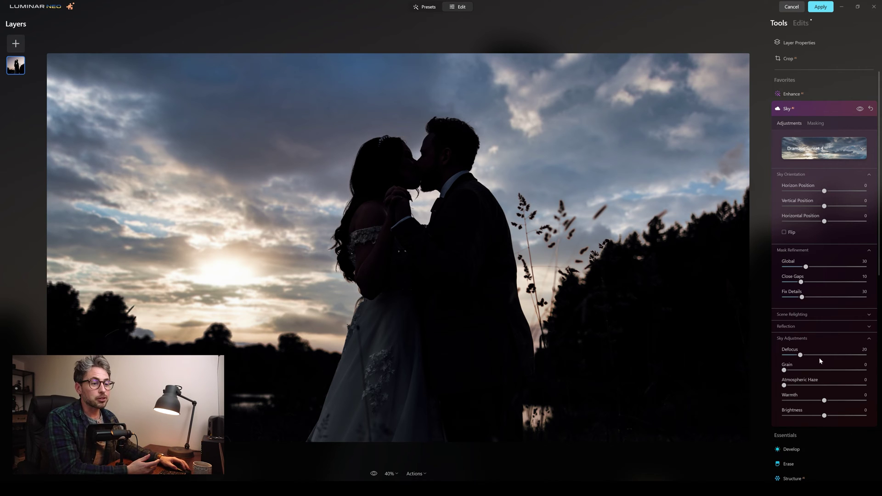
# Flip the replacement sky, set its Warmth to 52 and shift its position behind the couple
pyautogui.scroll(5, 825, 400)
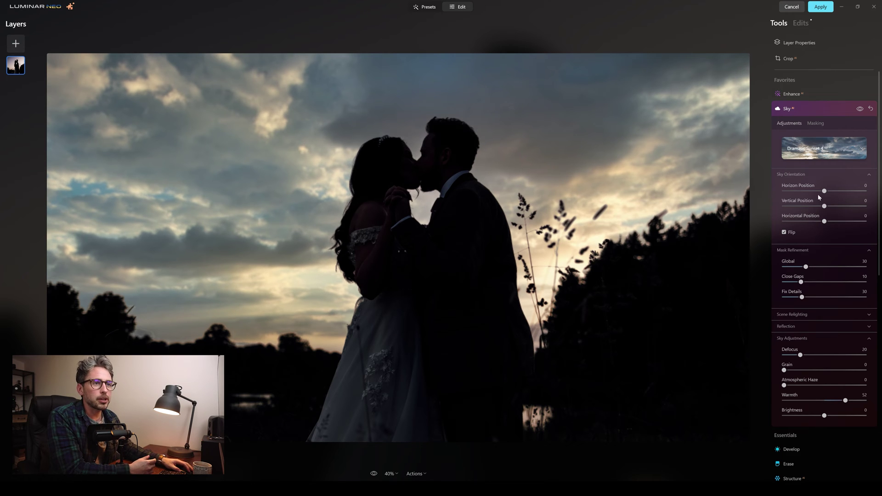
pyautogui.moveTo(826, 194); pyautogui.dragTo(806, 220)
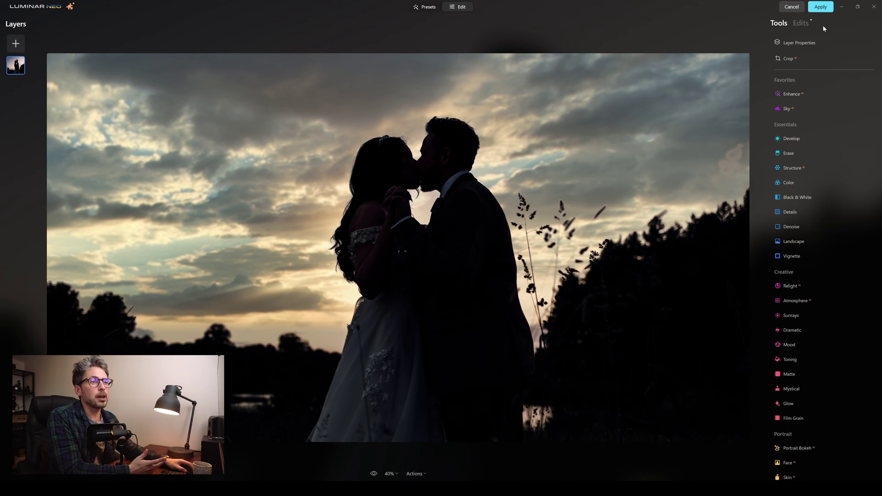
# Warm the whole image in Develop by setting the color Temperature to 10 and Tint to 34
pyautogui.click(790, 142)
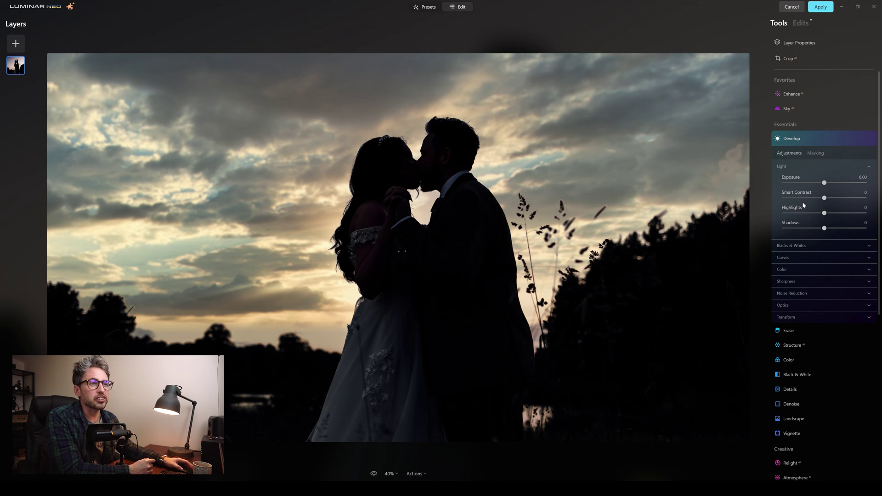
pyautogui.click(800, 271)
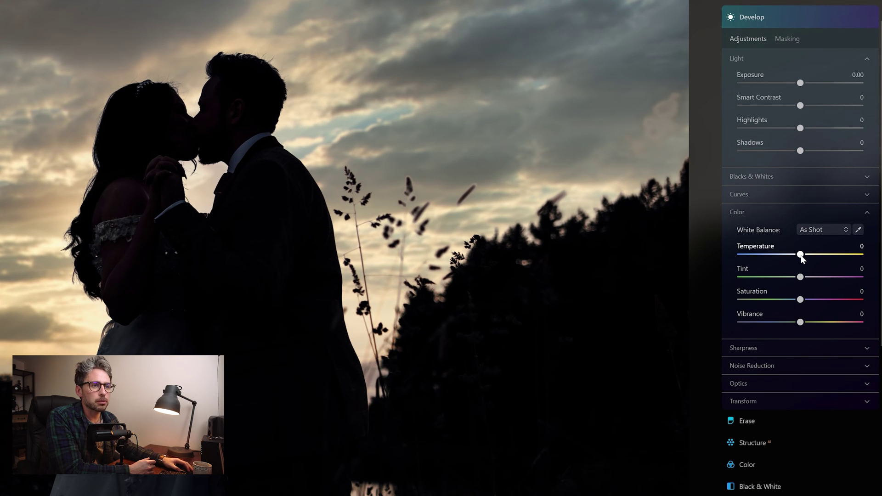
pyautogui.moveTo(800, 277); pyautogui.dragTo(814, 256)
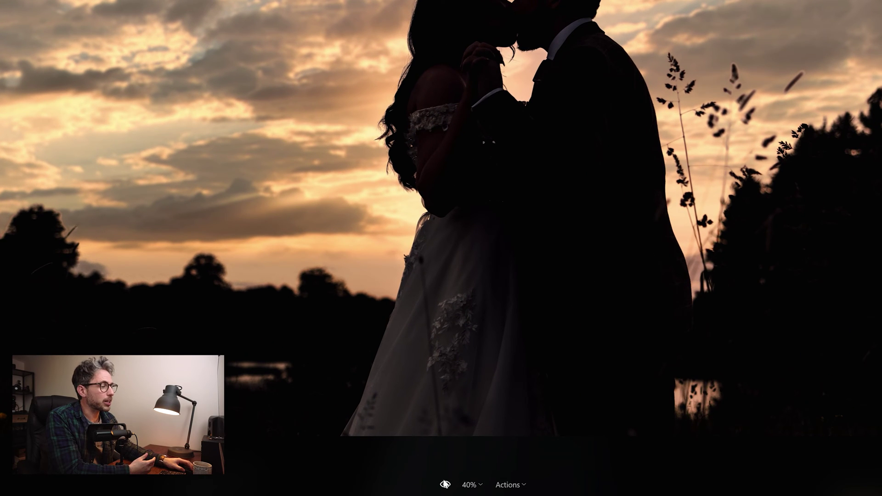
# Compare the edited silhouette photo with its unedited version
pyautogui.click(444, 485)
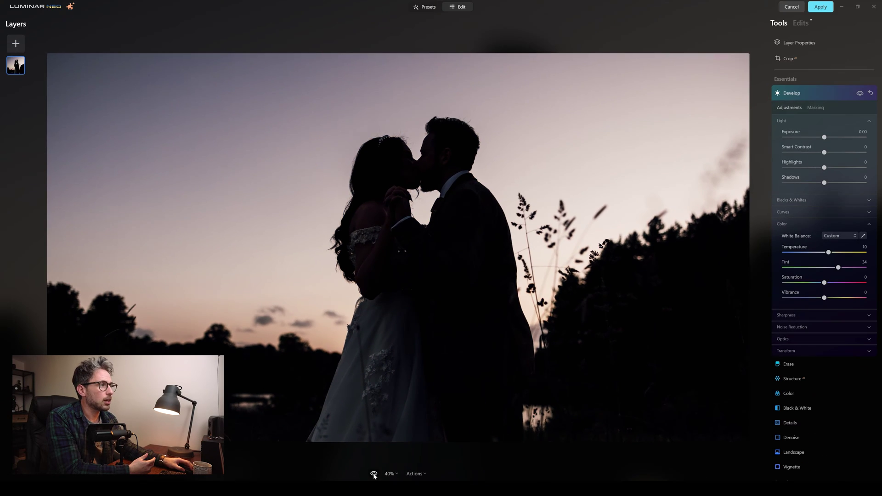
pyautogui.click(373, 473)
pyautogui.click(374, 474)
pyautogui.click(374, 474)
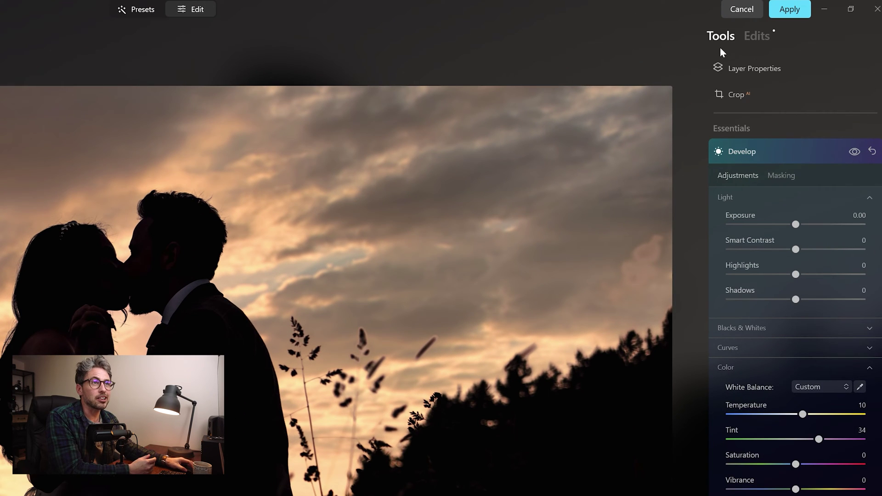
# Apply the edits to return the photo to Lightroom Classic, and compare the edited copy with the original
pyautogui.click(774, 16)
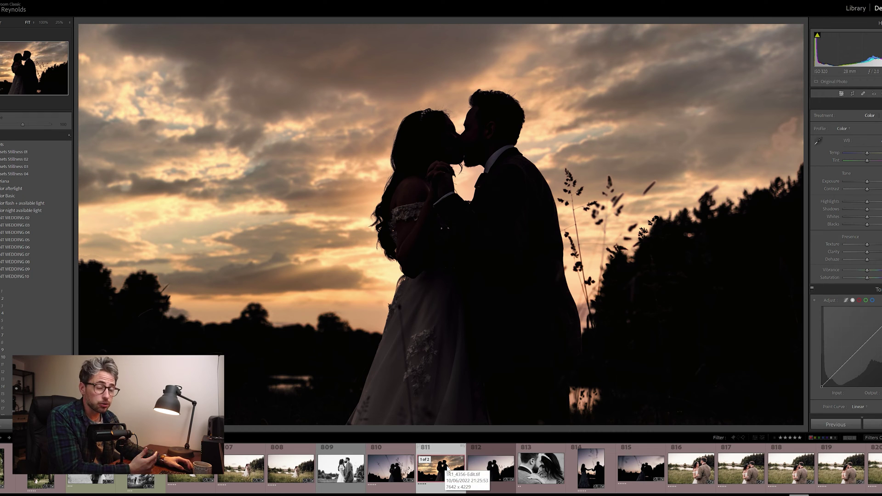
pyautogui.click(482, 472)
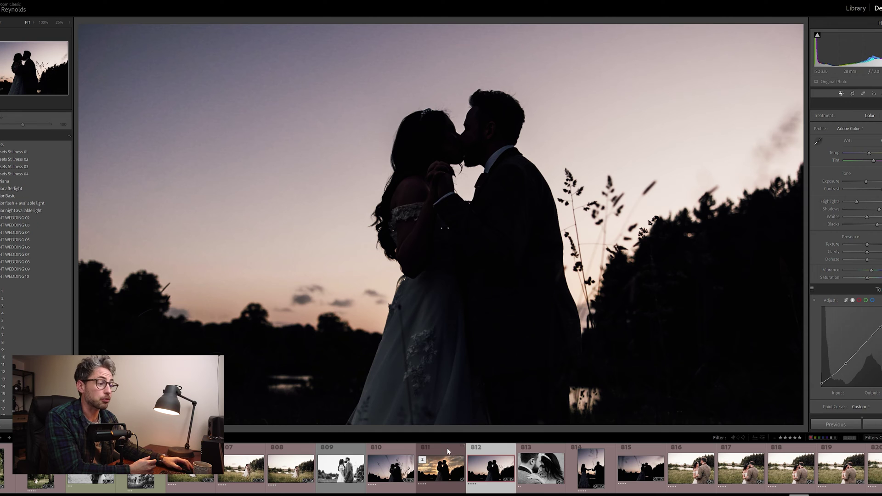
pyautogui.click(448, 453)
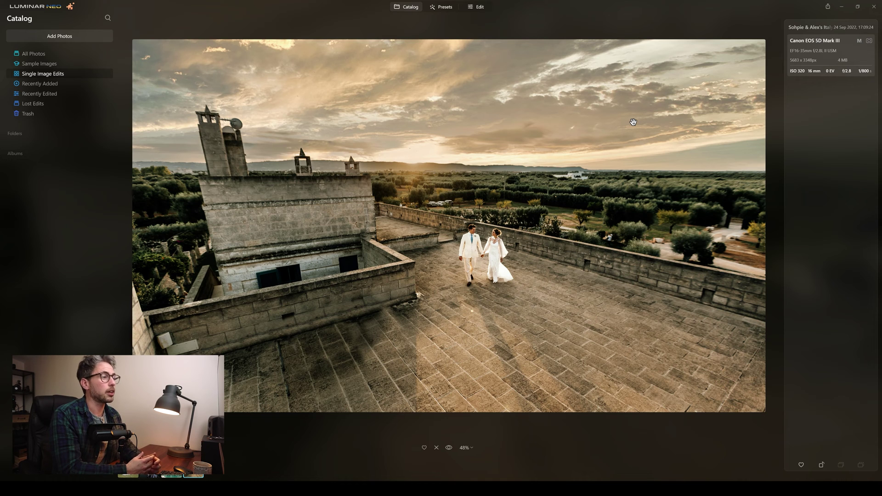
# Switch to Luminar Neo and relight the rooftop wedding photo with Brightness Near at 49 and Brightness Far at -29
pyautogui.click(476, 6)
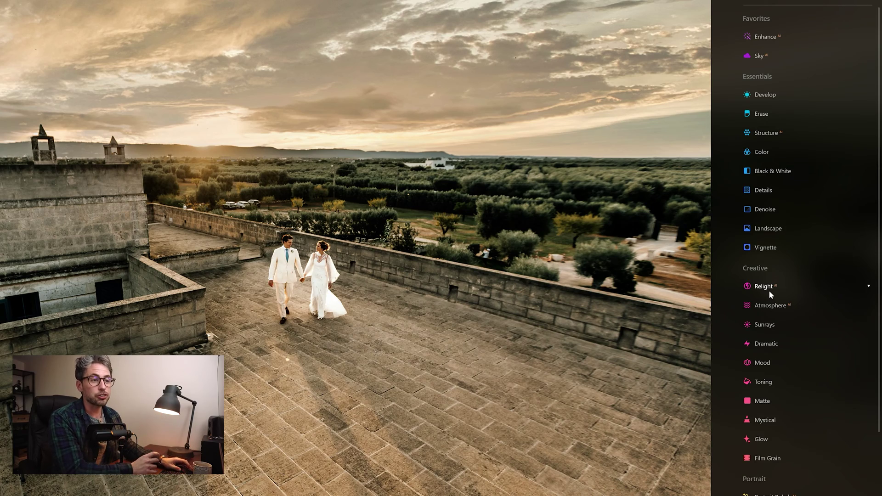
pyautogui.click(768, 289)
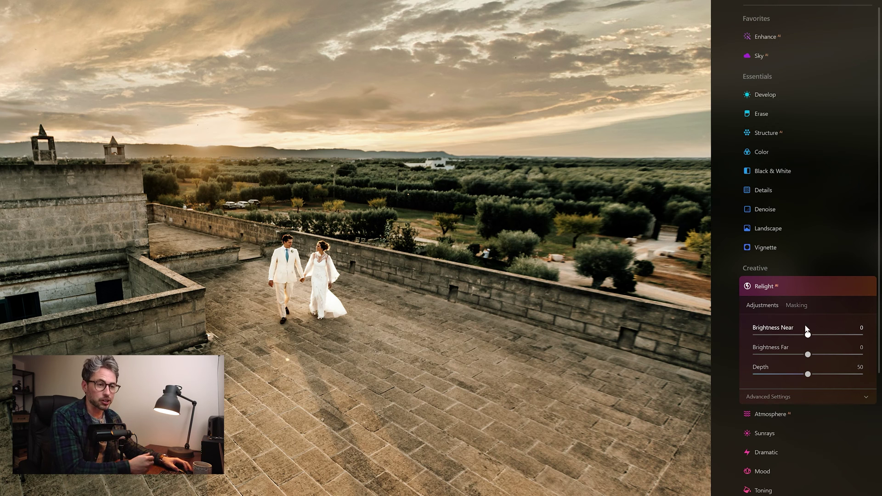
pyautogui.moveTo(821, 338); pyautogui.dragTo(841, 337)
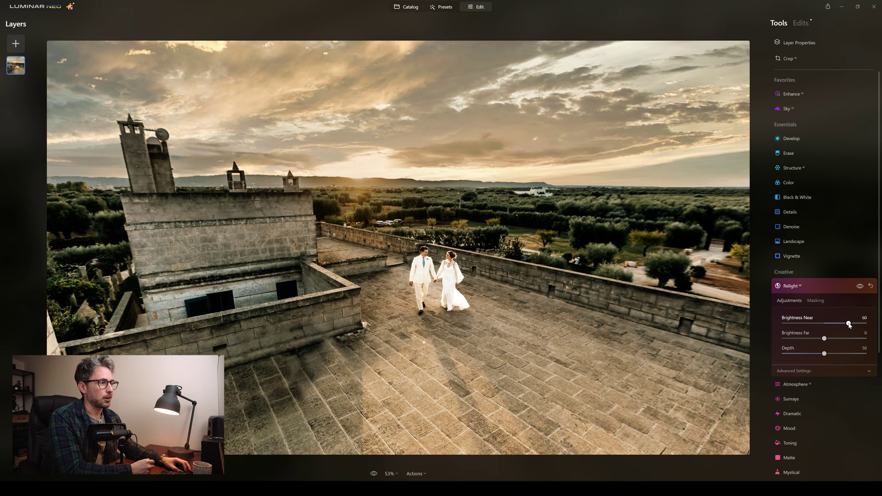
pyautogui.moveTo(848, 324); pyautogui.dragTo(813, 338)
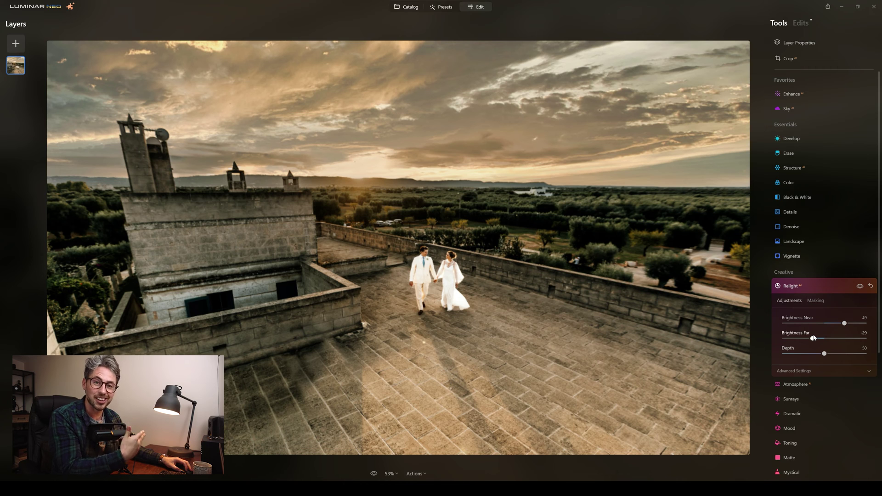
pyautogui.moveTo(824, 353)
pyautogui.mouseDown()
pyautogui.moveTo(781, 354)
pyautogui.moveTo(824, 353)
pyautogui.mouseUp()
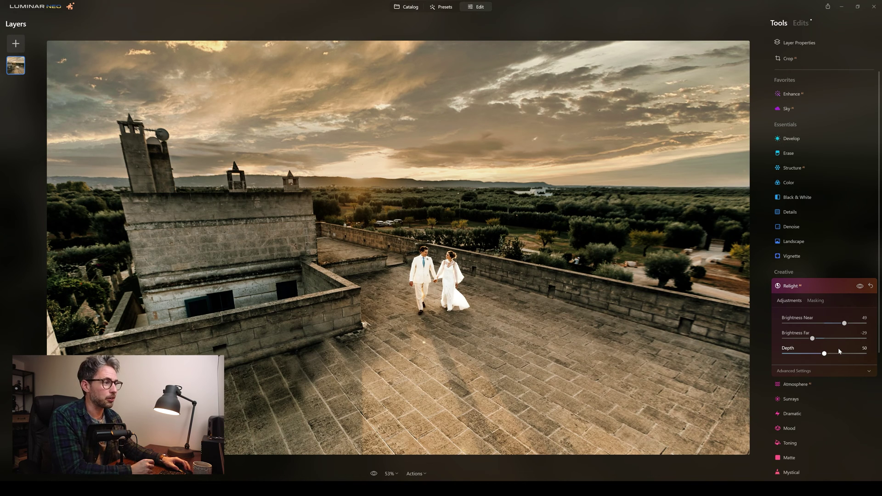
# Set Relight to Brightness Near 28 and Brightness Far -25, and in Develop set Tint to 15 and Saturation to -10
pyautogui.moveTo(845, 324); pyautogui.dragTo(815, 339)
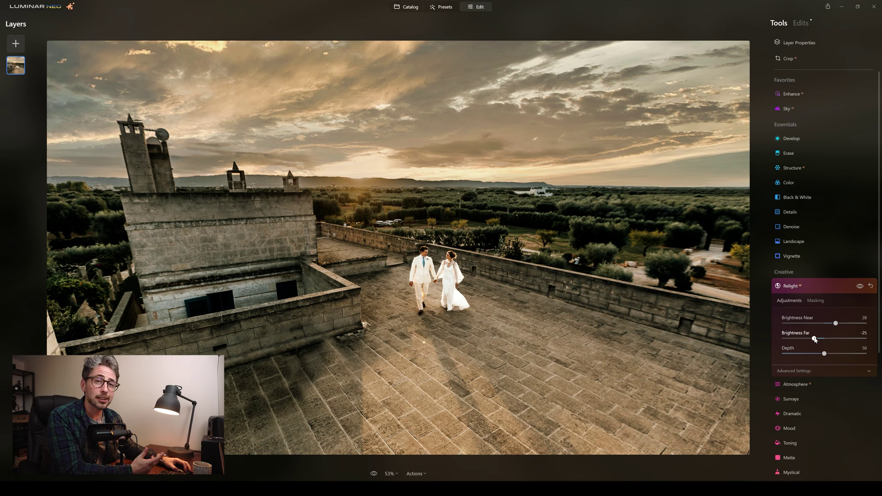
pyautogui.click(797, 140)
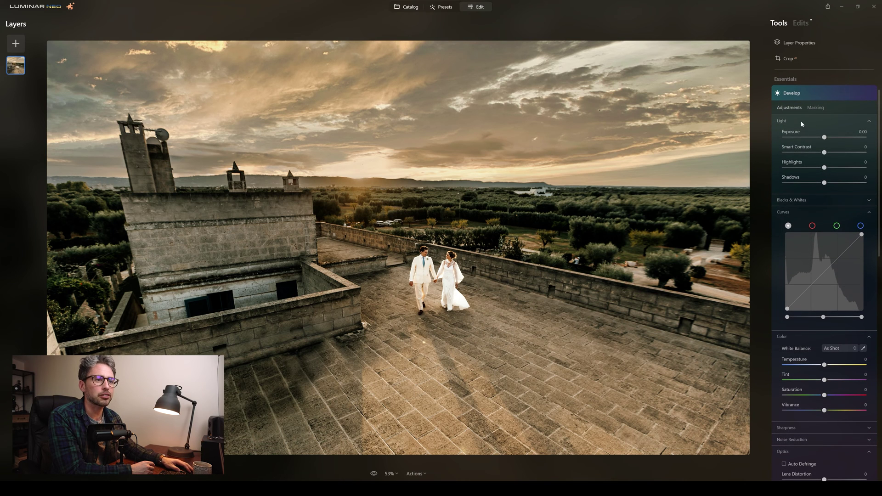
pyautogui.moveTo(824, 381); pyautogui.dragTo(827, 382)
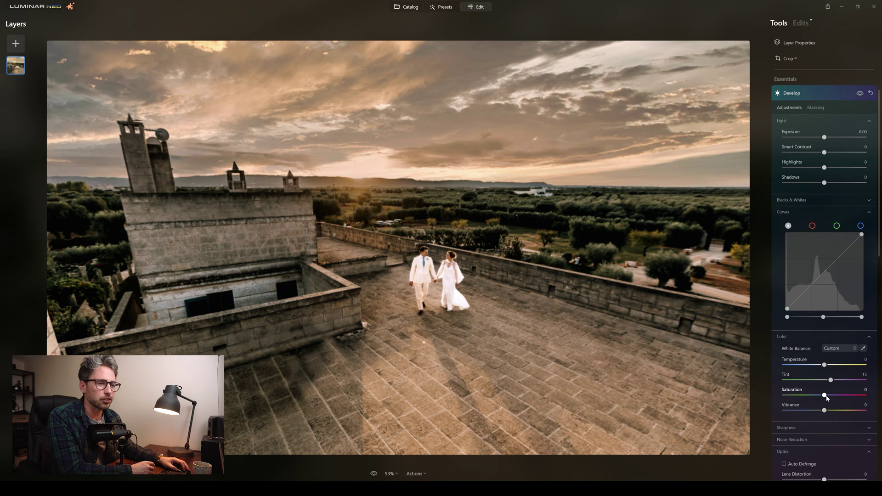
pyautogui.moveTo(826, 396); pyautogui.dragTo(820, 396)
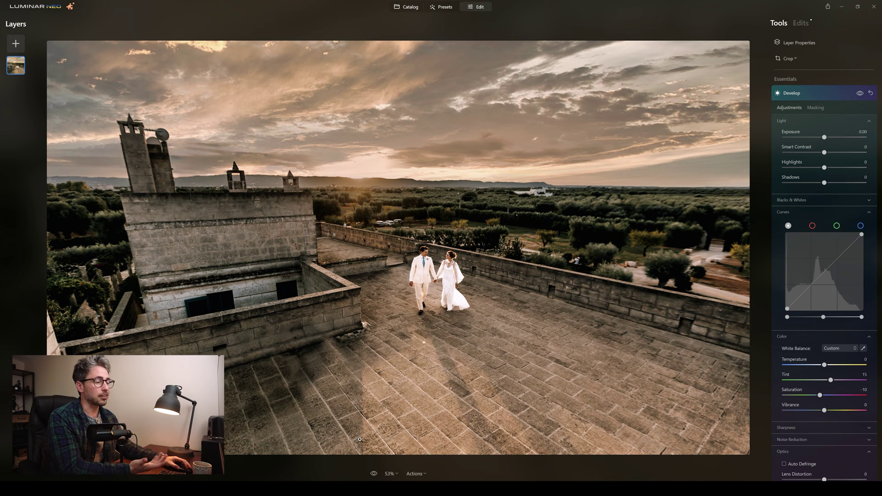
# Compare the edited rooftop photo with its unedited version
pyautogui.click(373, 474)
pyautogui.click(373, 475)
pyautogui.click(373, 475)
pyautogui.click(373, 475)
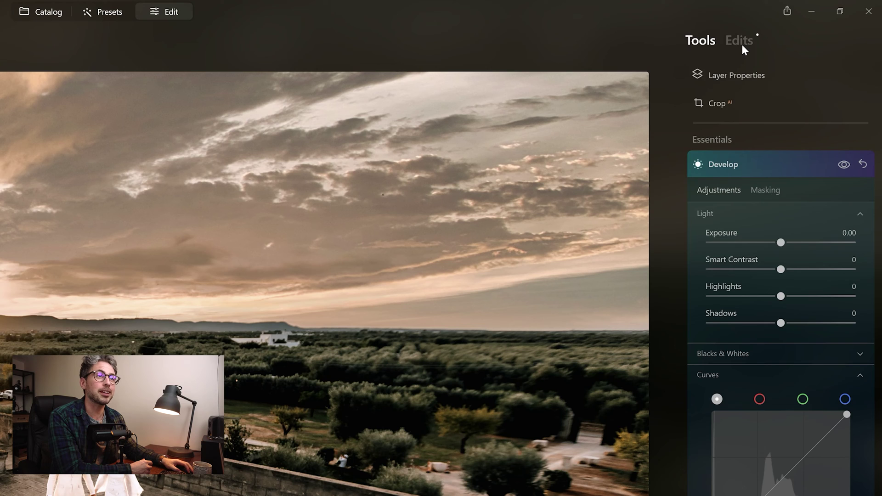
# Review the edits applied to the rooftop photo, including the Relight settings
pyautogui.click(741, 43)
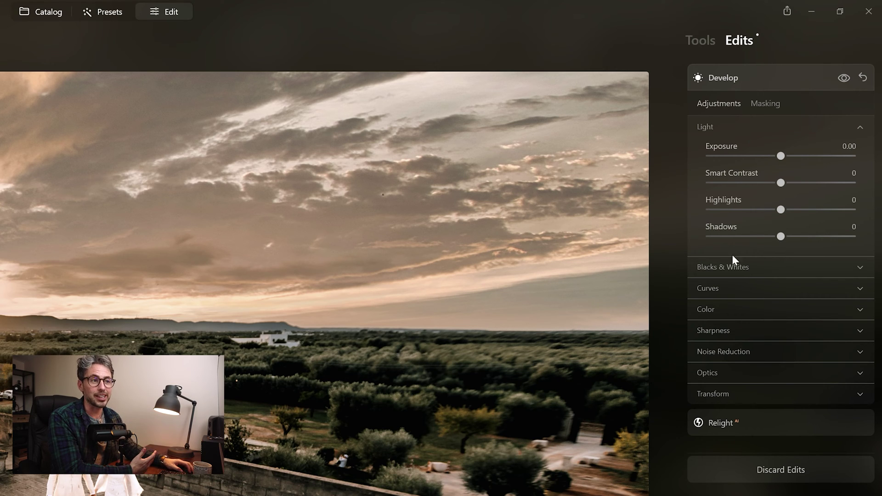
pyautogui.click(743, 414)
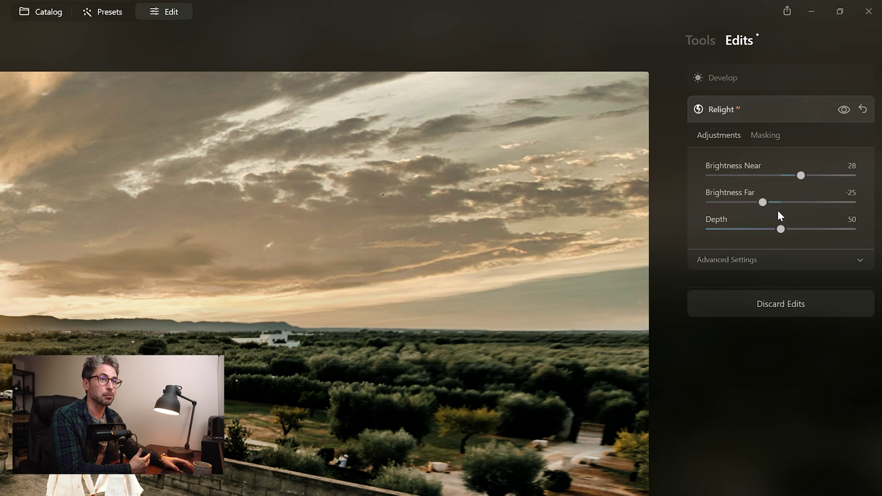
pyautogui.click(707, 41)
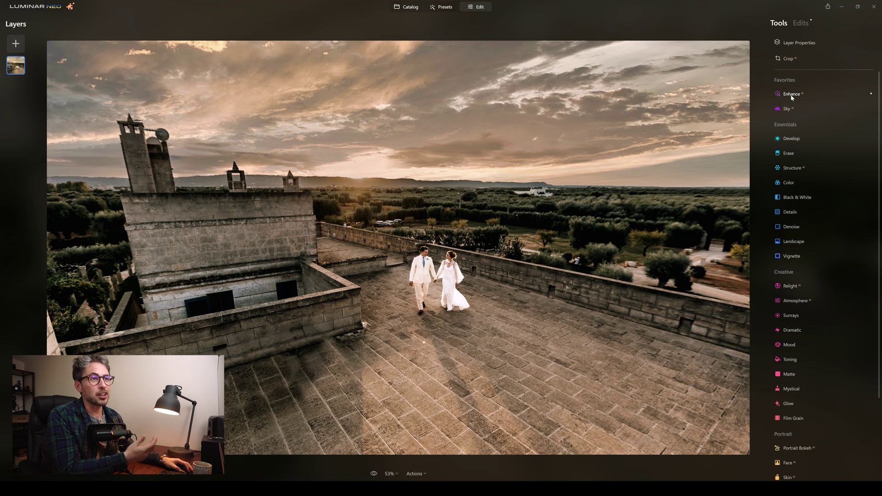
# Enhance the rooftop photo with Accent at 37 and Sky Enhancer at 100
pyautogui.click(791, 94)
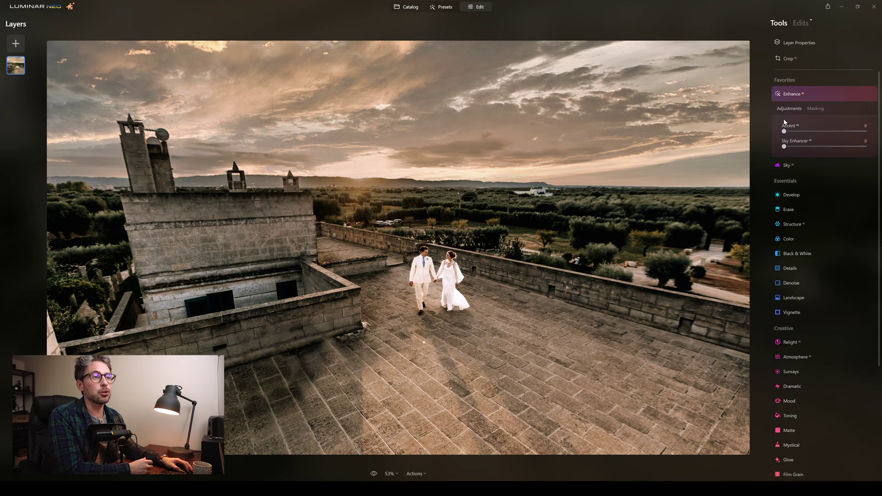
pyautogui.moveTo(784, 133); pyautogui.dragTo(816, 132)
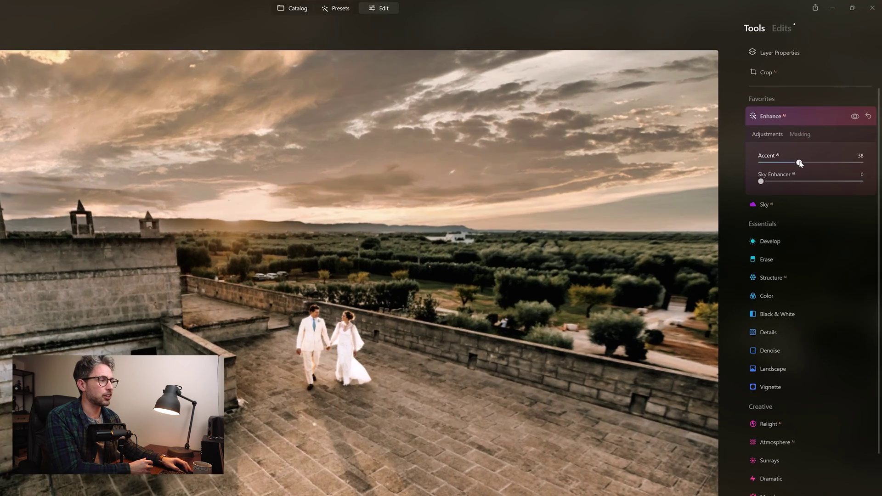
pyautogui.moveTo(810, 162)
pyautogui.mouseDown()
pyautogui.moveTo(781, 163)
pyautogui.moveTo(808, 162)
pyautogui.moveTo(786, 163)
pyautogui.moveTo(799, 163)
pyautogui.mouseUp()
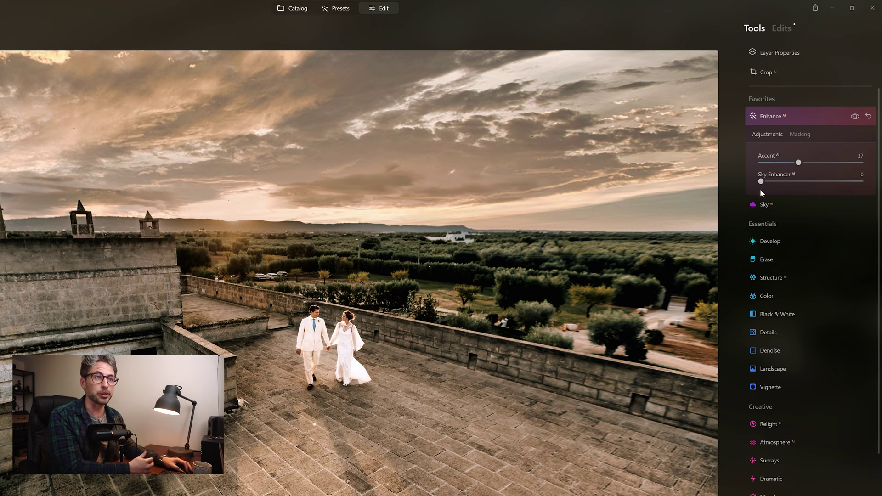
pyautogui.moveTo(761, 182); pyautogui.dragTo(858, 181)
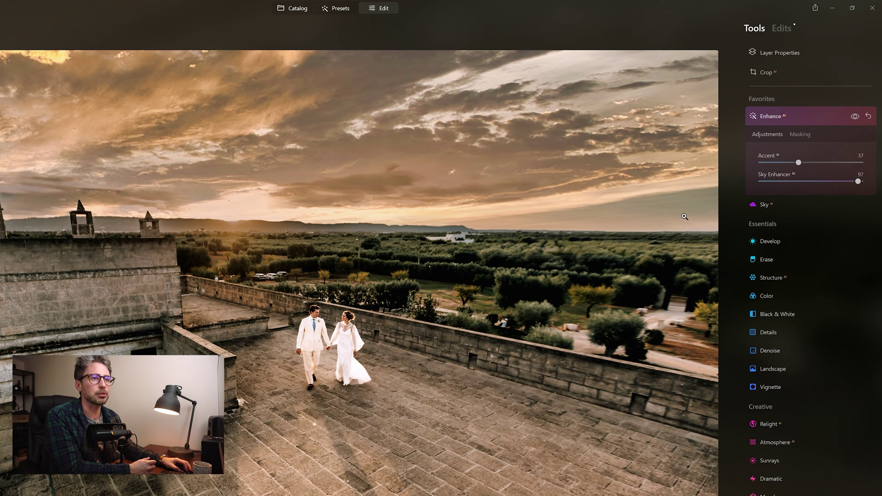
pyautogui.moveTo(858, 182); pyautogui.dragTo(864, 182)
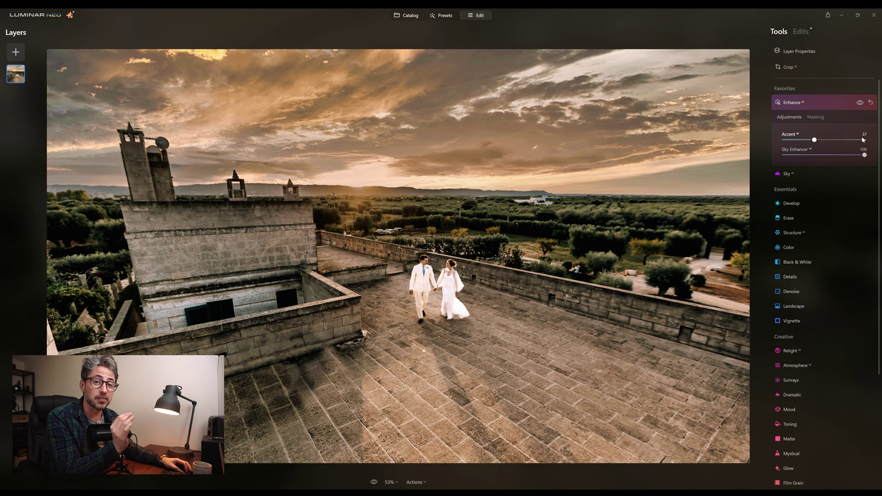
# Compare the photo with and without the Enhance adjustments, and with its unedited version
pyautogui.click(860, 103)
pyautogui.click(860, 102)
pyautogui.click(860, 102)
pyautogui.click(860, 102)
pyautogui.click(860, 102)
pyautogui.click(860, 102)
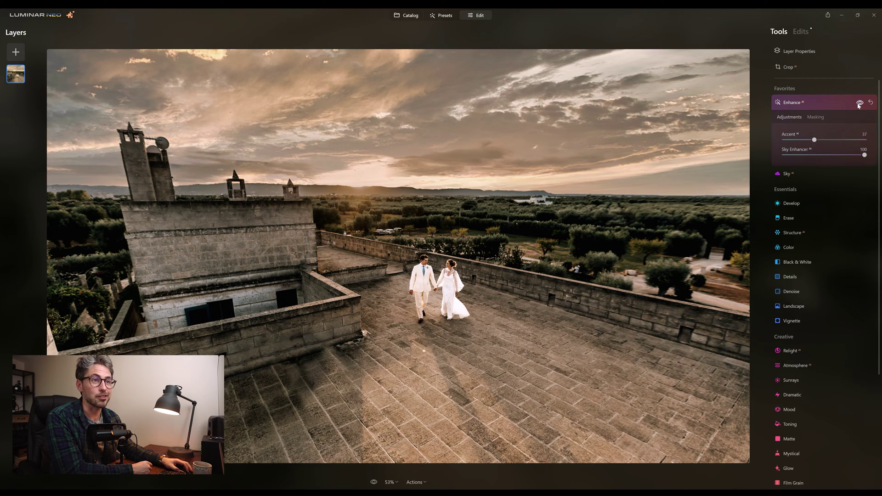
pyautogui.click(374, 483)
pyautogui.click(373, 483)
pyautogui.click(373, 482)
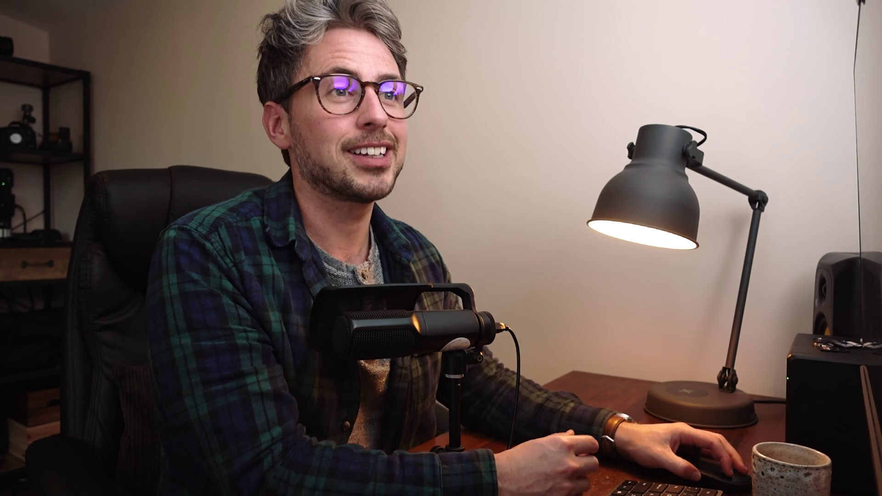
# Add Structure to the rooftop photo with Amount at 23, trying Boost at 49 and reducing it again
pyautogui.click(809, 170)
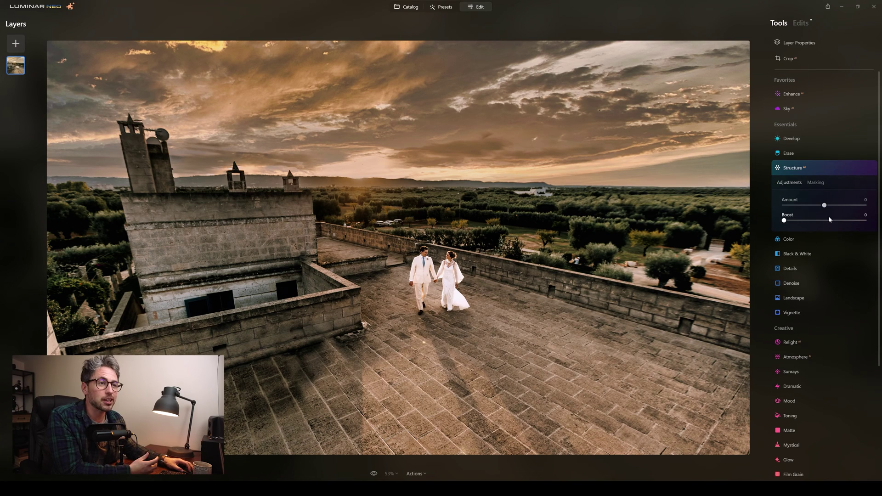
pyautogui.moveTo(824, 206); pyautogui.dragTo(836, 207)
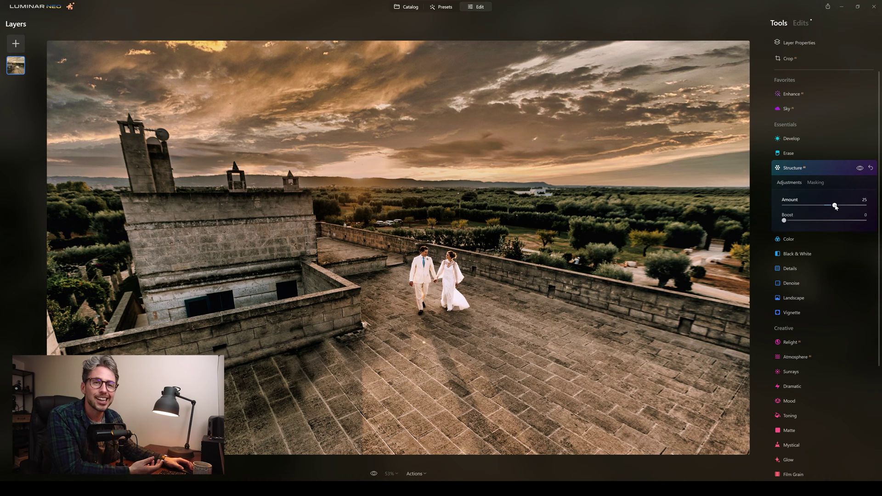
pyautogui.moveTo(835, 206)
pyautogui.mouseDown()
pyautogui.moveTo(822, 207)
pyautogui.moveTo(832, 207)
pyautogui.mouseUp()
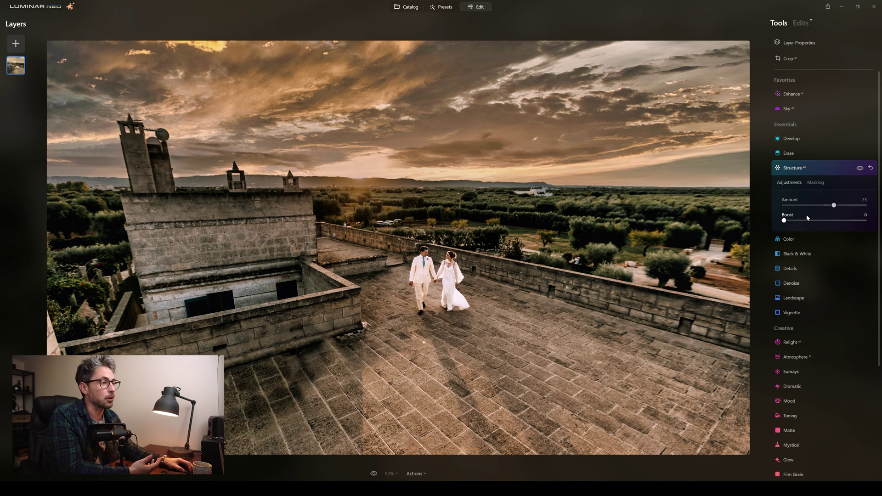
pyautogui.moveTo(785, 220); pyautogui.dragTo(809, 221)
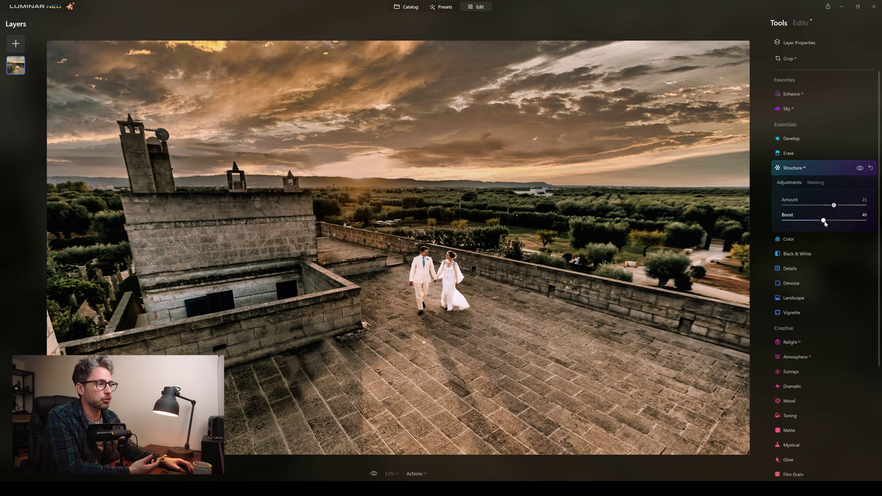
pyautogui.moveTo(828, 223); pyautogui.dragTo(790, 221)
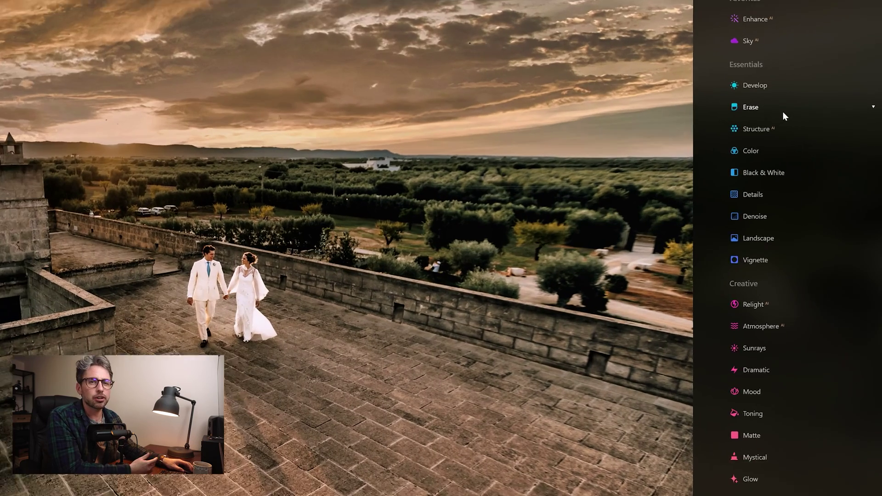
# Erase the distracting spot beyond the rooftop wall and the parked cars in the distance, using a brush size of 20
pyautogui.click(788, 153)
pyautogui.moveTo(420, 262); pyautogui.dragTo(417, 267)
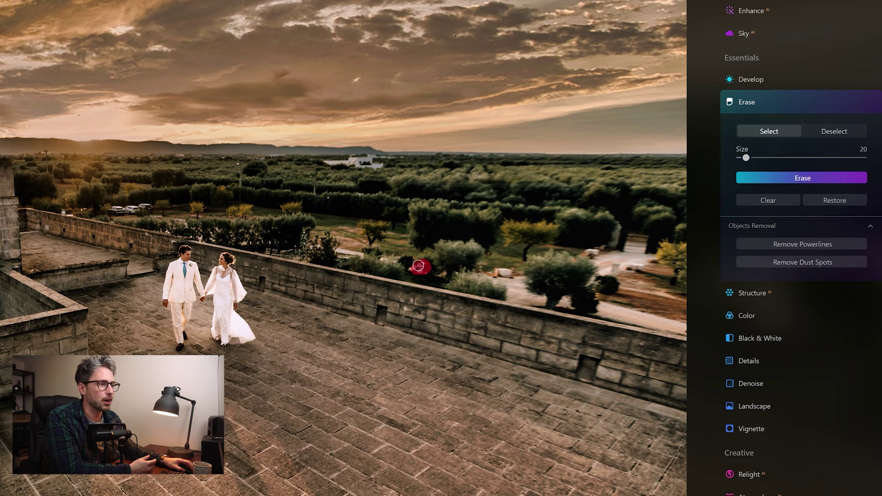
pyautogui.moveTo(117, 211); pyautogui.dragTo(143, 210)
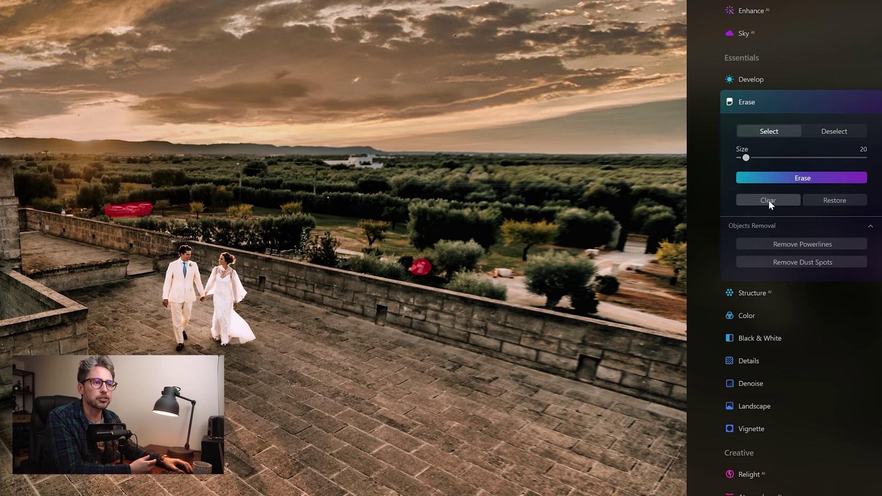
pyautogui.click(800, 178)
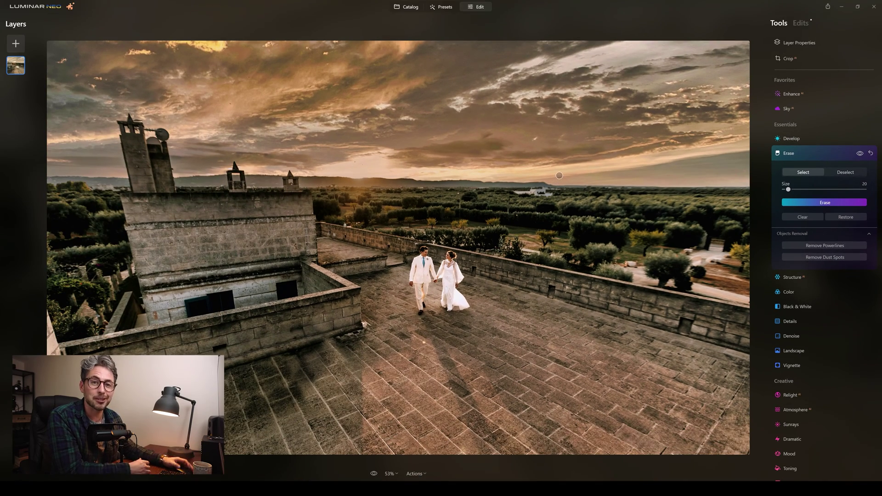
# Open the photo of the baby in the stroller from the catalog and apply the Soulful preset from the Monochrome collection
pyautogui.click(407, 7)
pyautogui.doubleClick(383, 98)
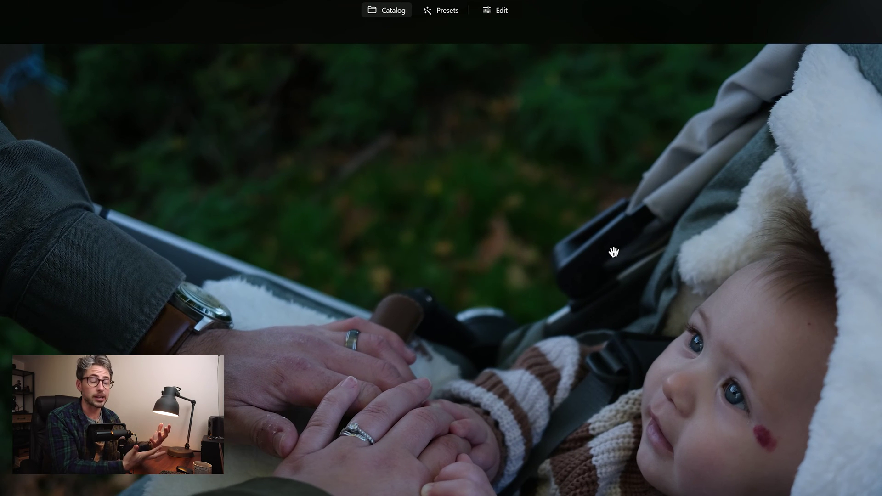
pyautogui.click(444, 14)
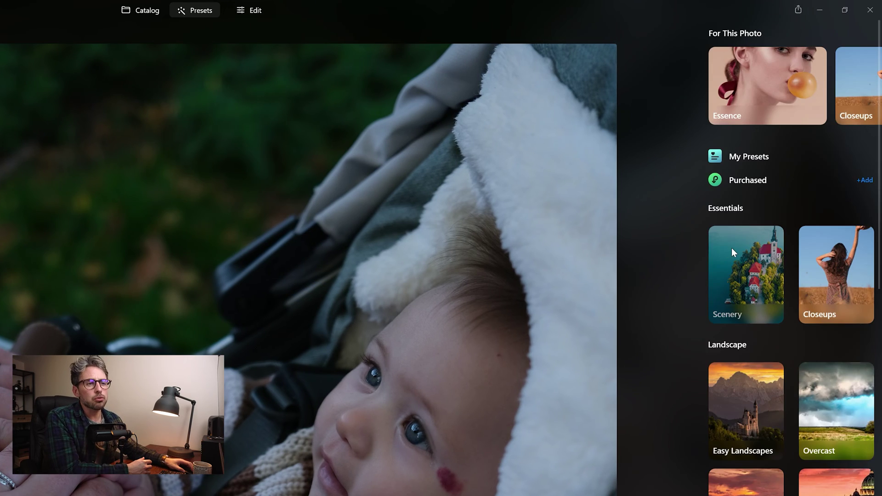
pyautogui.scroll(-4, 734, 249)
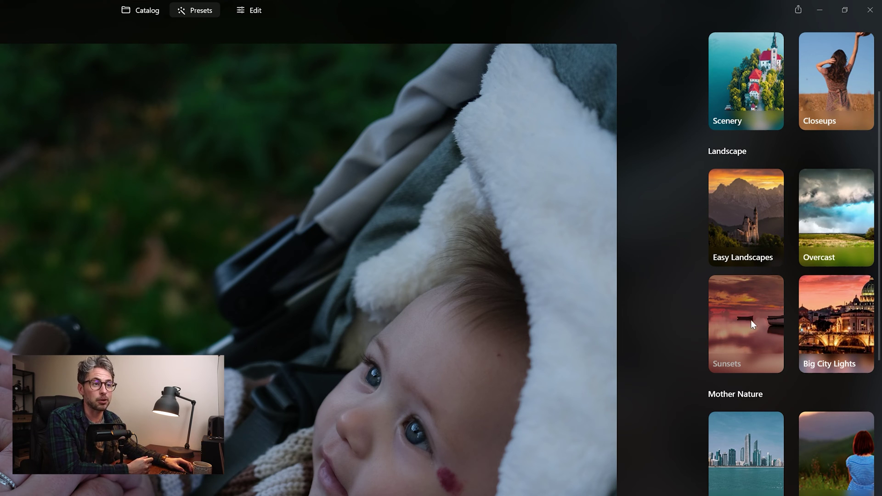
pyautogui.scroll(-3, 754, 313)
pyautogui.scroll(-3, 757, 369)
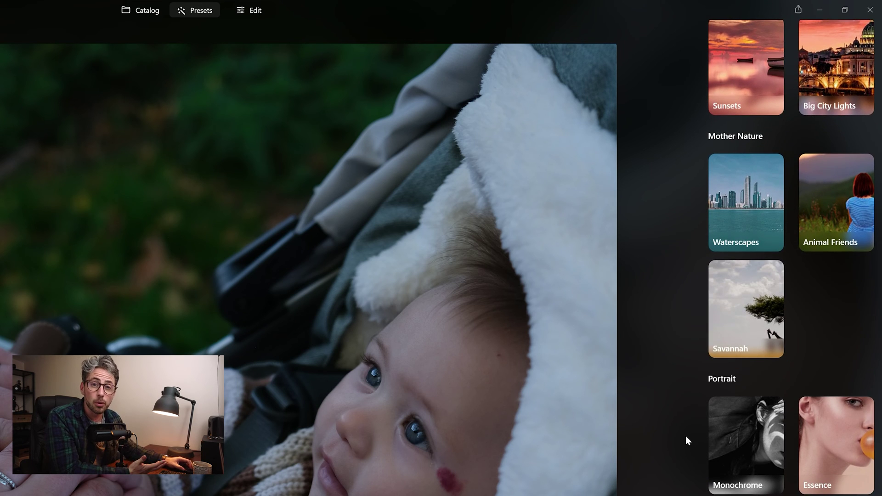
pyautogui.click(737, 449)
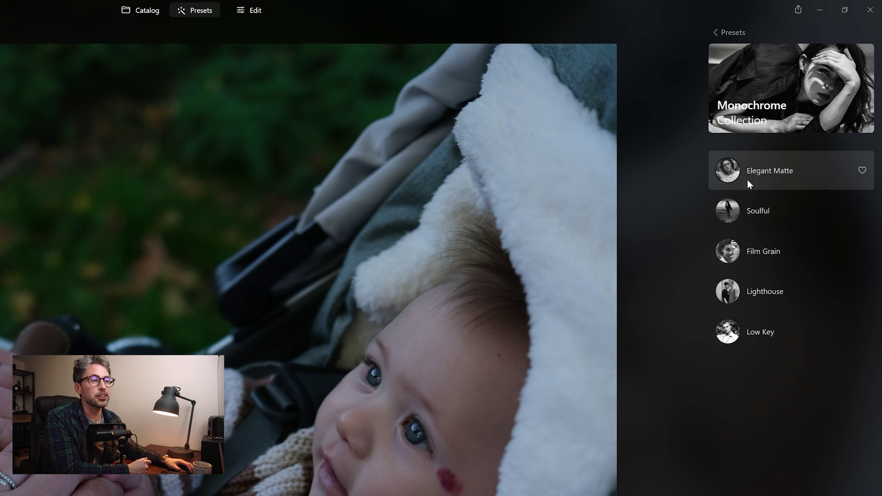
pyautogui.click(735, 208)
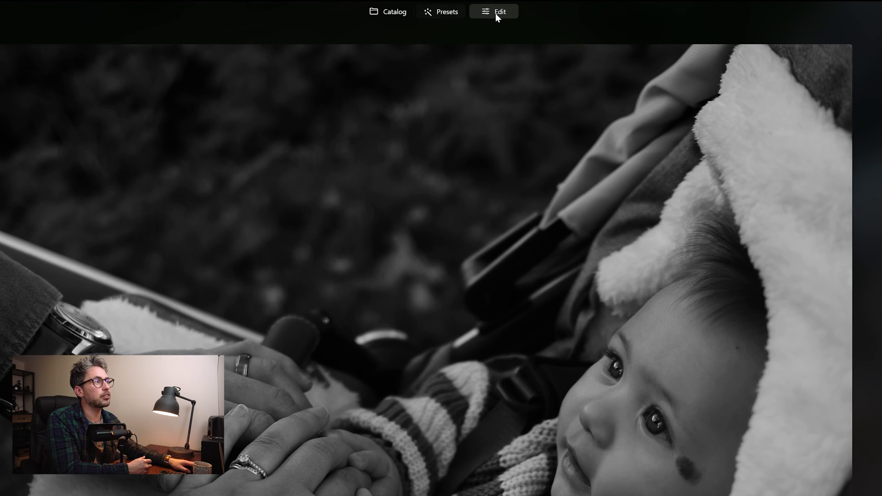
# Set the Exposure to 0.83 in the preset's Develop edit, and reopen the list of applied edits
pyautogui.click(477, 7)
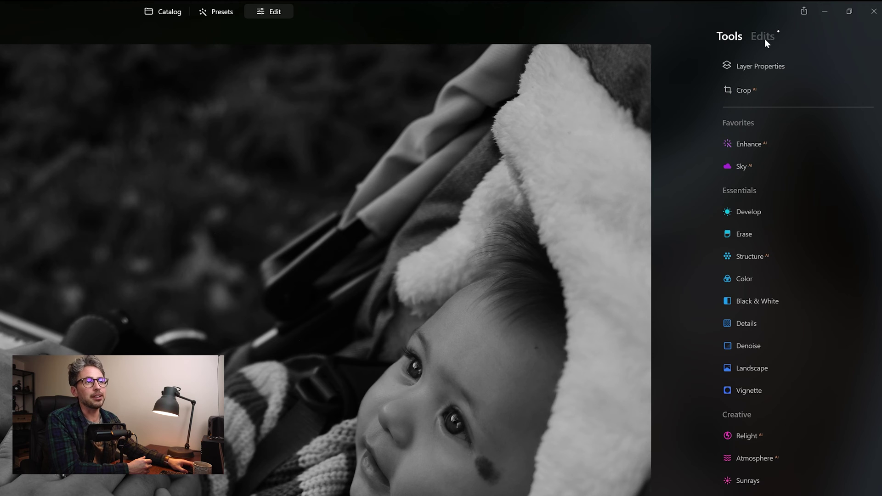
pyautogui.click(765, 38)
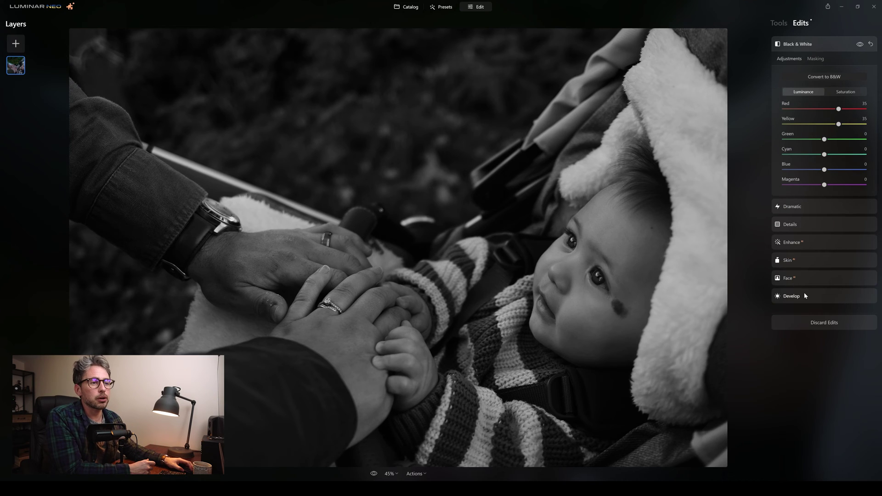
pyautogui.click(804, 294)
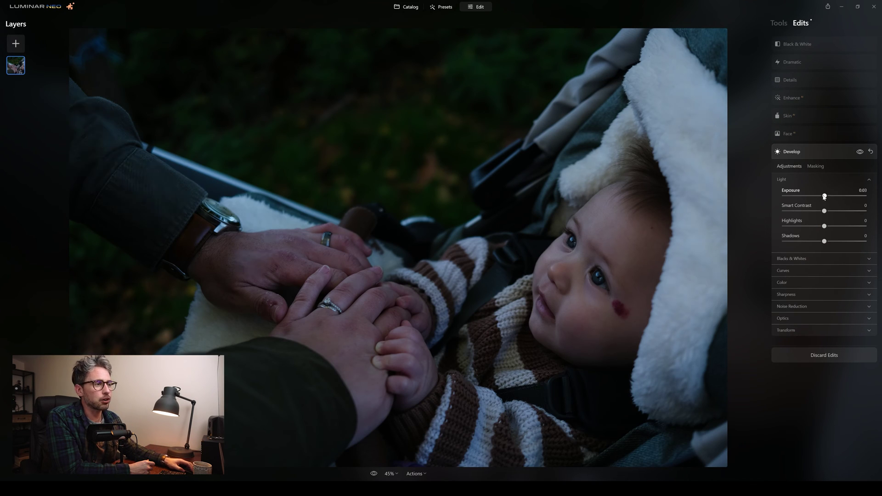
pyautogui.moveTo(825, 197); pyautogui.dragTo(827, 197)
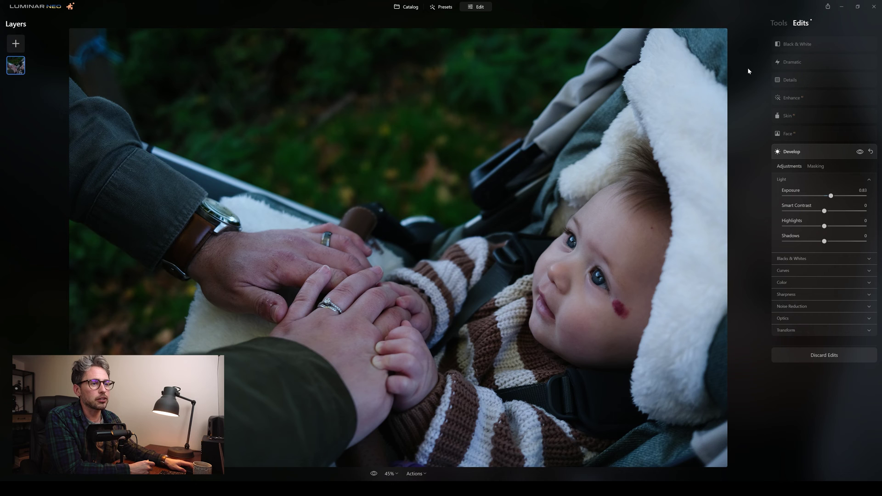
pyautogui.click(783, 22)
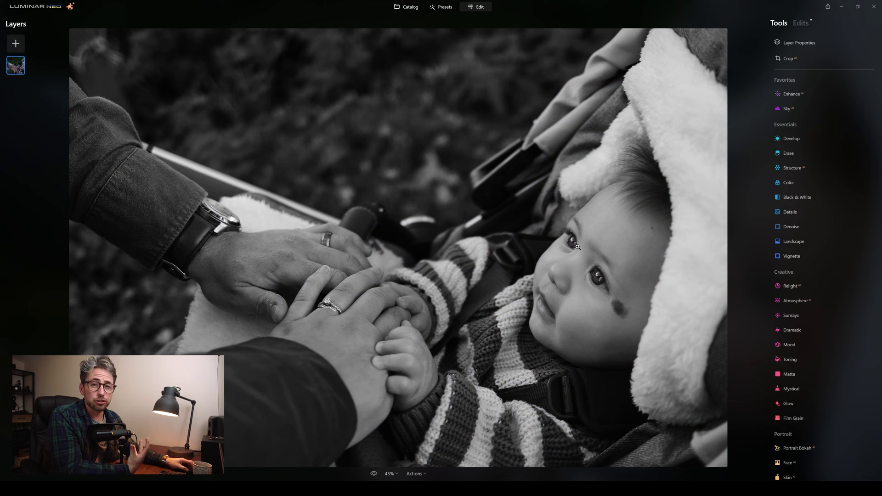
pyautogui.click(796, 24)
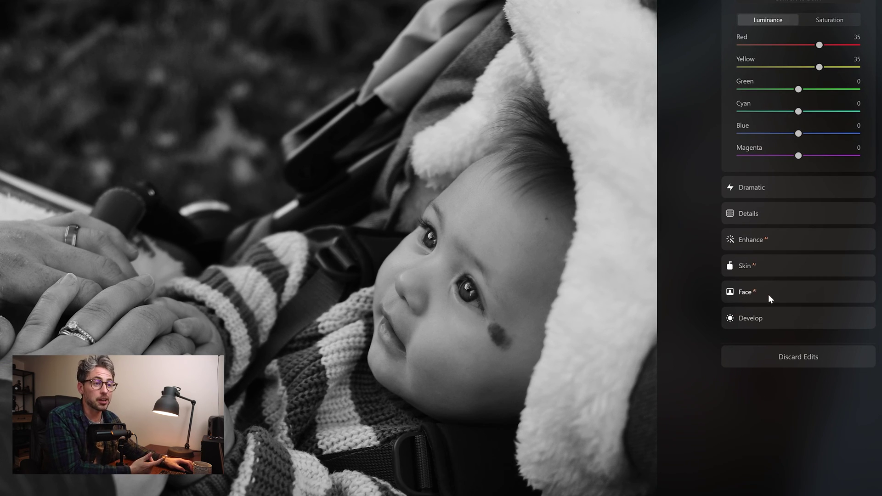
# In the preset's Face edit, set Face Light to 12, try Slim Face and reset it to 0
pyautogui.click(771, 296)
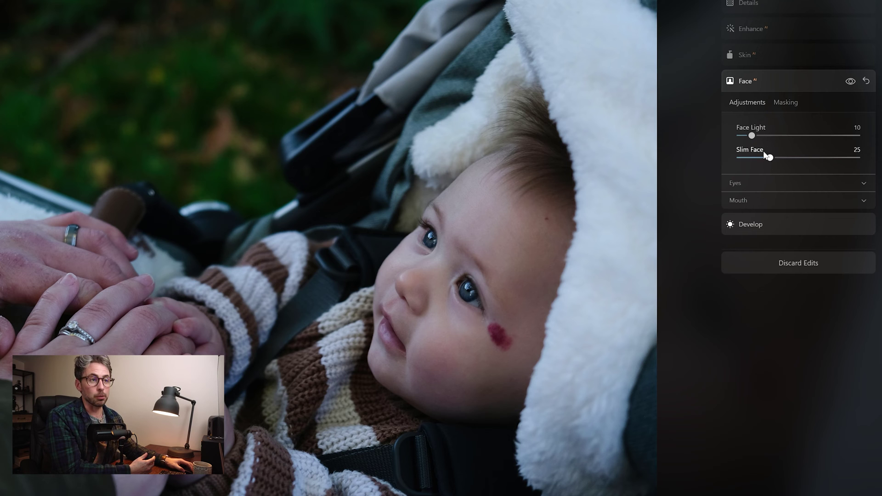
pyautogui.moveTo(754, 138)
pyautogui.mouseDown()
pyautogui.moveTo(740, 138)
pyautogui.moveTo(753, 138)
pyautogui.mouseUp()
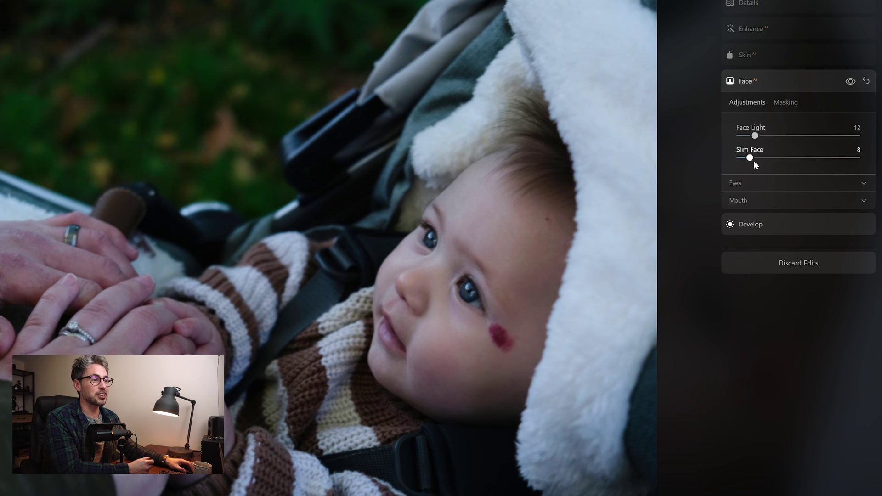
pyautogui.moveTo(754, 162); pyautogui.dragTo(804, 164)
pyautogui.doubleClick(804, 164)
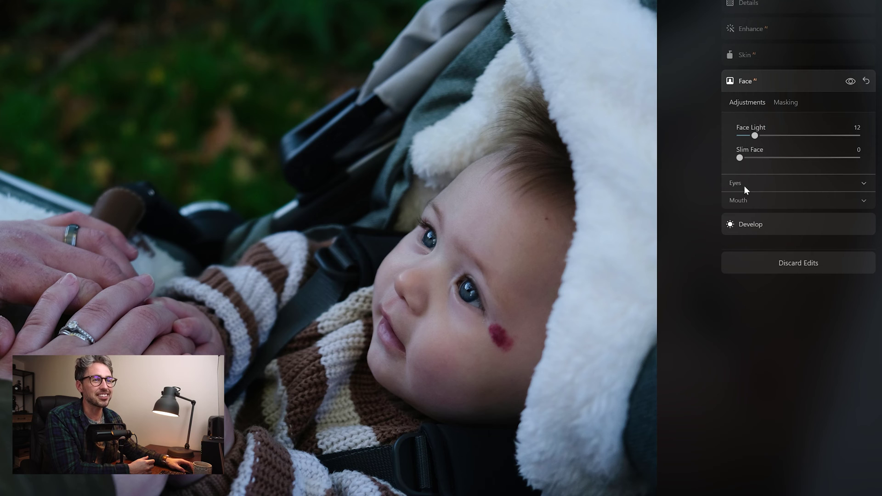
# Adjust the baby's eyes by setting Eye Enhancer to 53 and Eye Whitening to 77
pyautogui.click(783, 183)
pyautogui.click(772, 196)
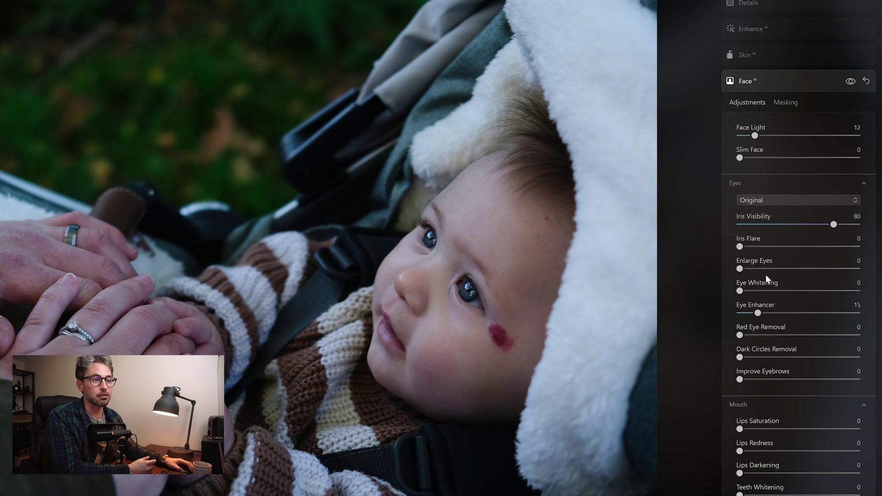
pyautogui.click(795, 405)
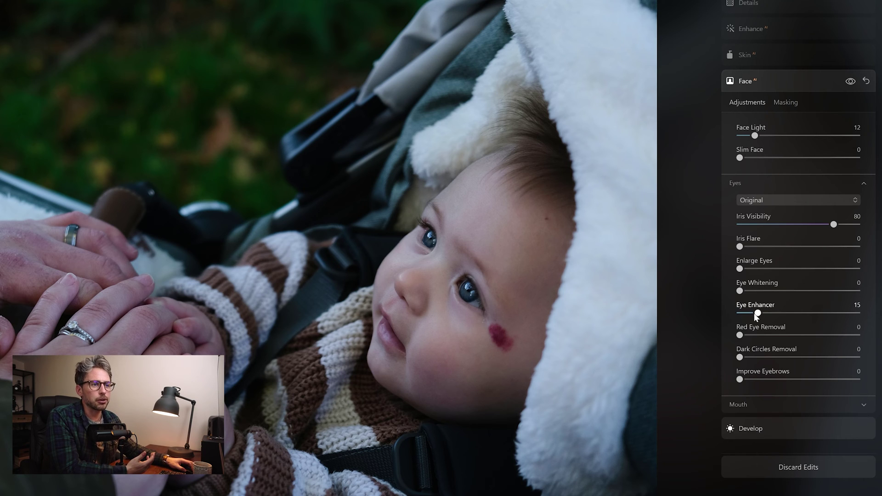
pyautogui.doubleClick(744, 313)
pyautogui.moveTo(742, 314); pyautogui.dragTo(813, 313)
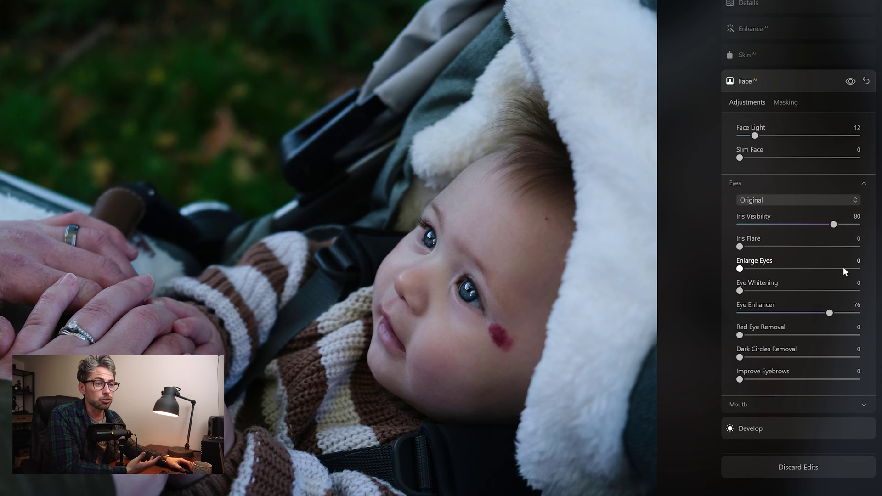
pyautogui.moveTo(821, 316); pyautogui.dragTo(804, 319)
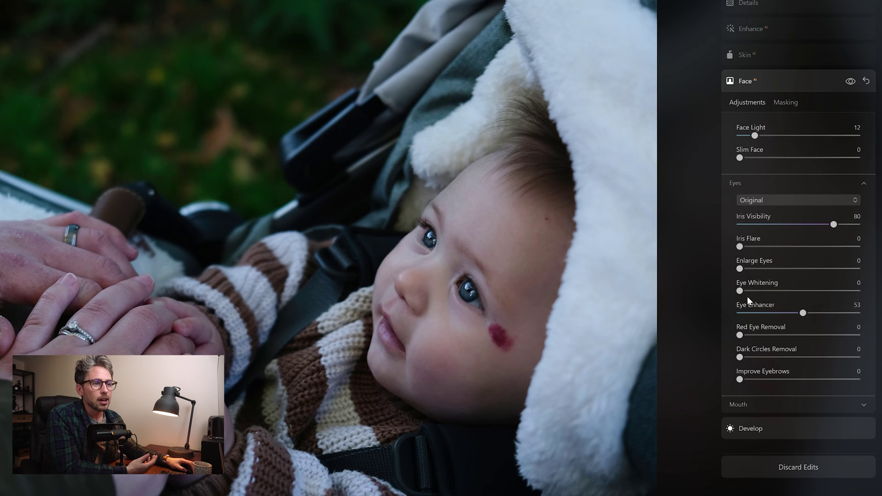
pyautogui.moveTo(774, 291); pyautogui.dragTo(830, 291)
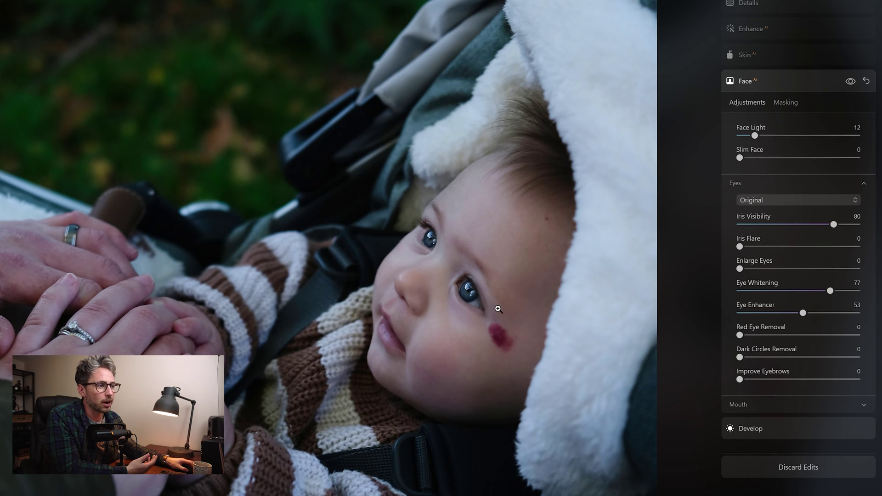
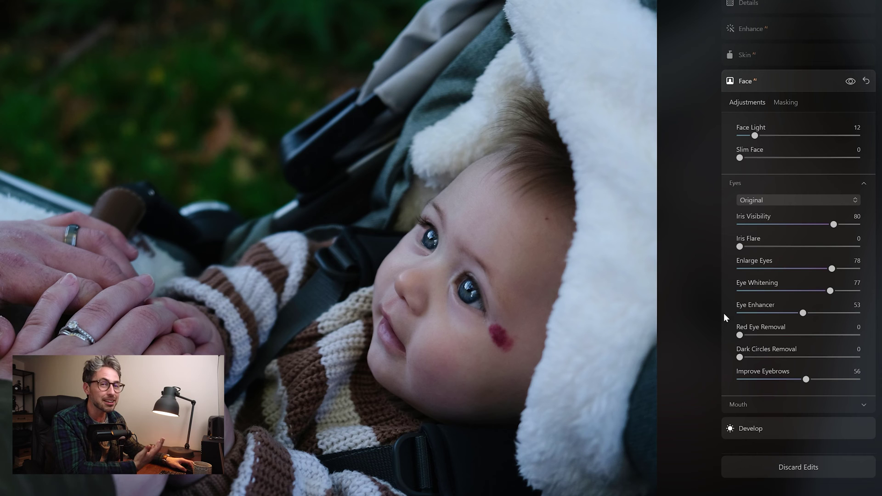
# Reset Enlarge Eyes to 0 and collapse the Eyes settings
pyautogui.moveTo(834, 270); pyautogui.dragTo(771, 269)
pyautogui.doubleClick(786, 269)
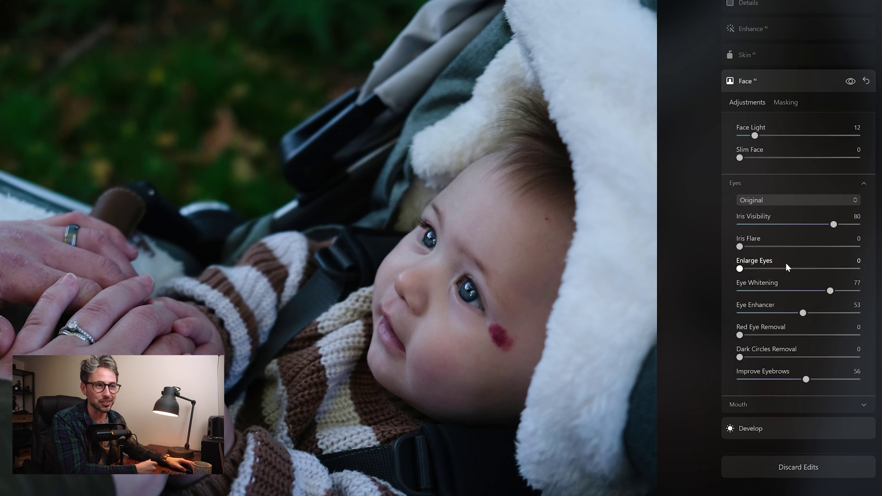
pyautogui.click(782, 183)
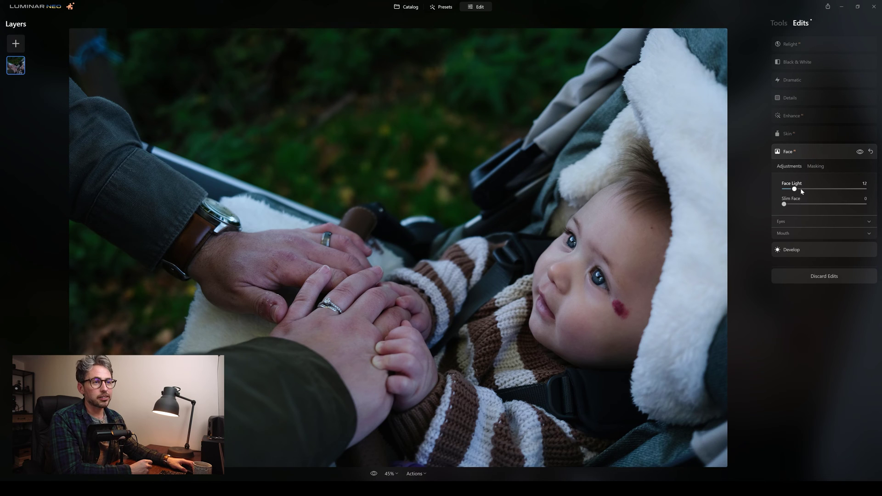
# In the preset's Skin edit, set Amount to 23 and Shine Removal to 47, and enable Skin Defects Removal
pyautogui.click(805, 134)
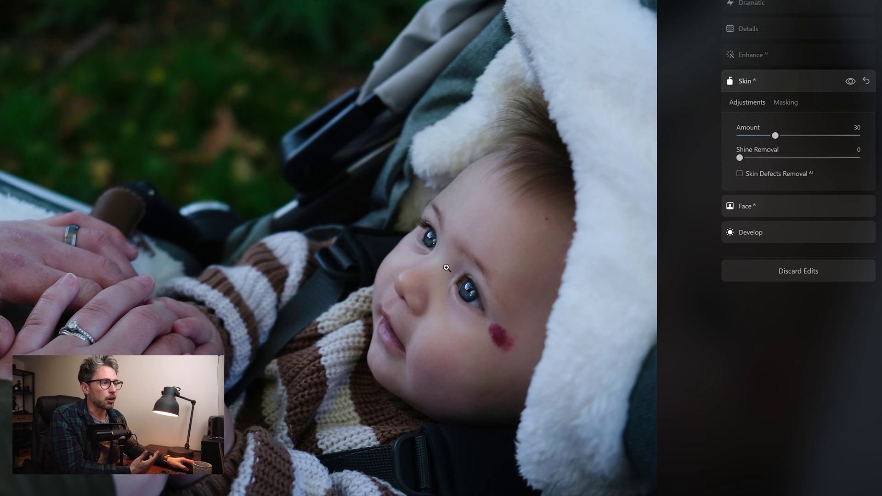
pyautogui.moveTo(775, 135); pyautogui.dragTo(858, 136)
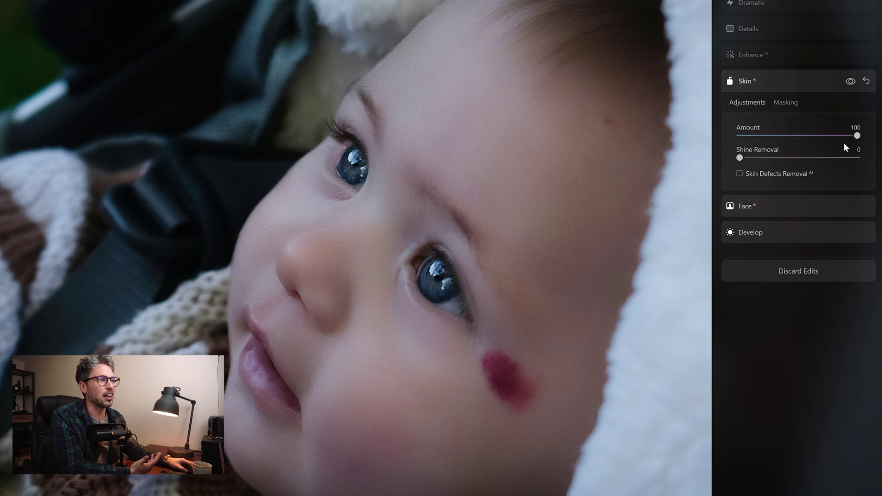
pyautogui.moveTo(834, 135); pyautogui.dragTo(782, 135)
pyautogui.scroll(-2, 644, 146)
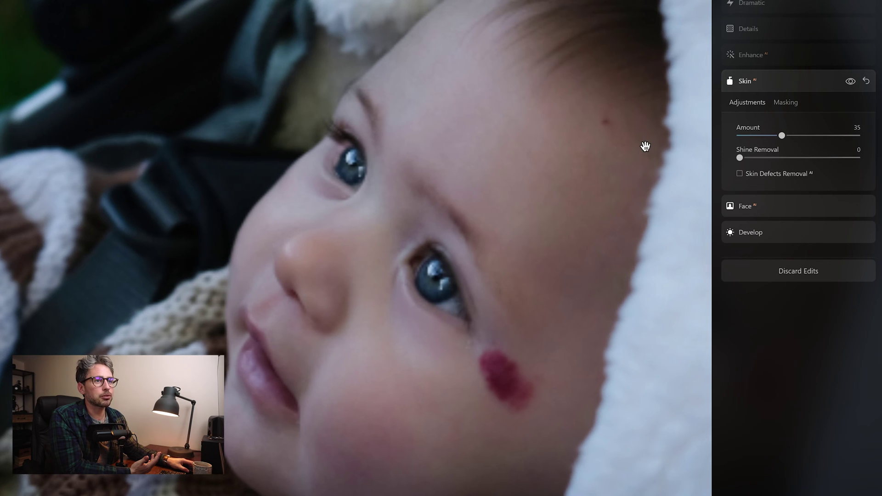
pyautogui.scroll(-2, 648, 146)
pyautogui.click(774, 136)
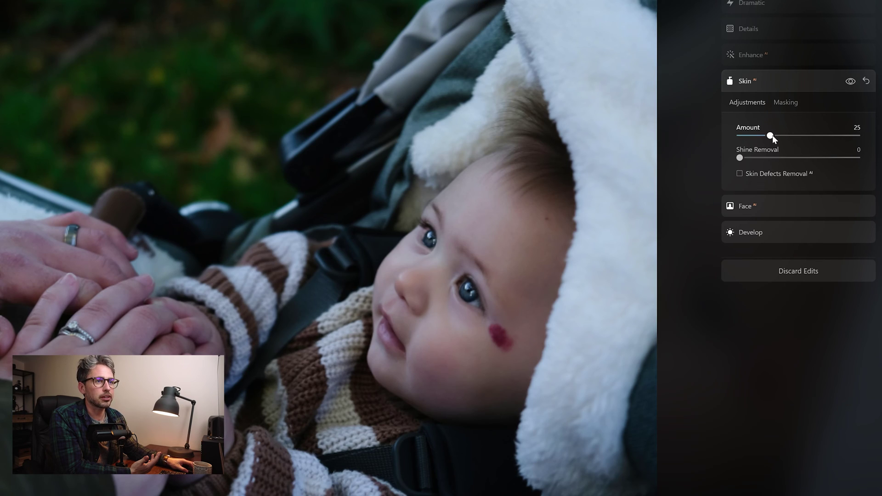
pyautogui.moveTo(772, 135); pyautogui.dragTo(735, 156)
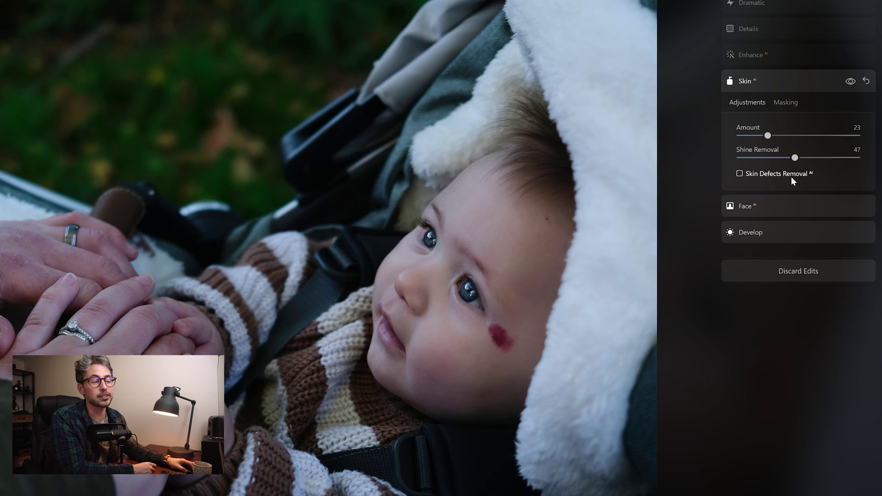
pyautogui.click(739, 174)
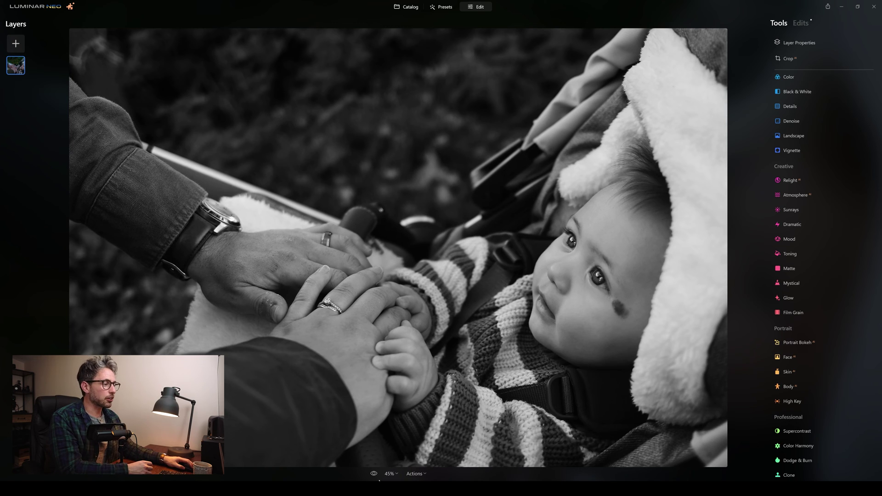
# Compare the monochrome baby photo with its unedited original
pyautogui.click(373, 475)
pyautogui.click(373, 476)
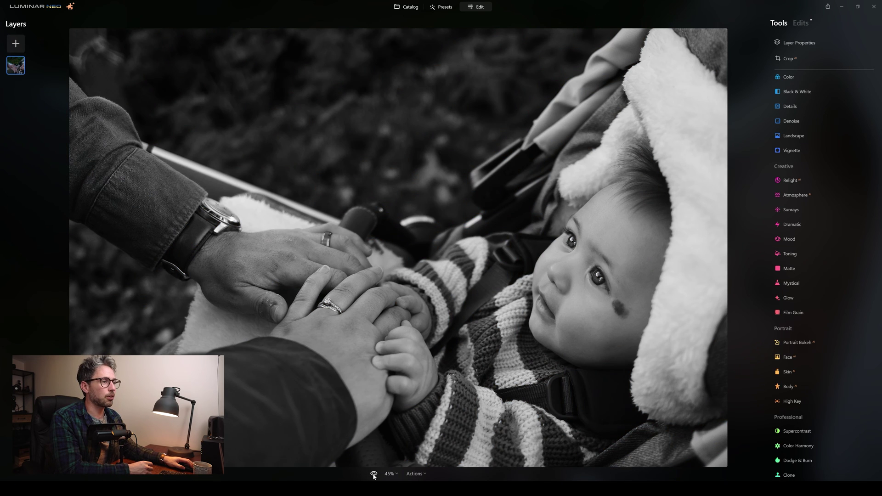
pyautogui.click(374, 475)
pyautogui.click(374, 475)
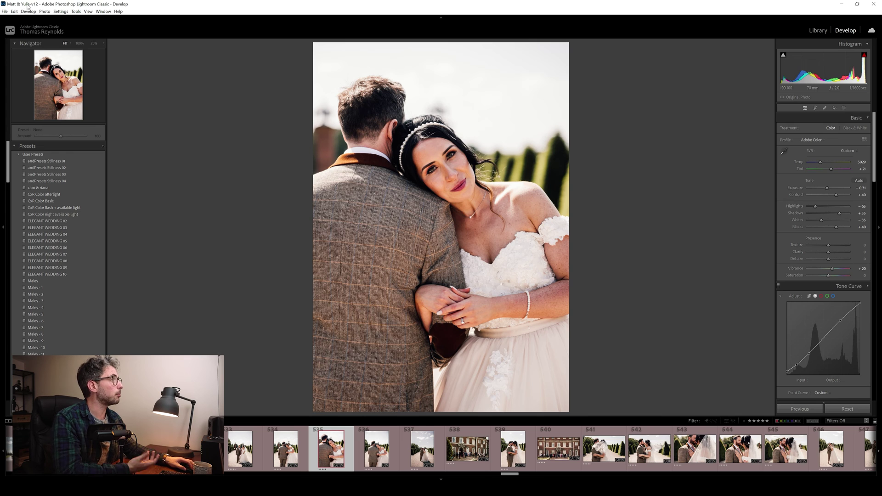
# From Lightroom Classic, send the wedding couple portrait to Luminar Neo as a copy with Lightroom adjustments
pyautogui.click(44, 11)
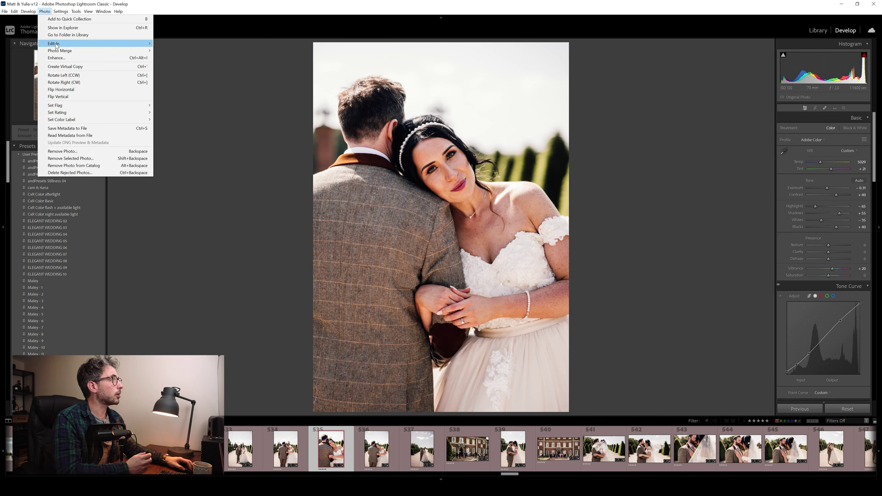
pyautogui.moveTo(69, 43)
pyautogui.click(193, 75)
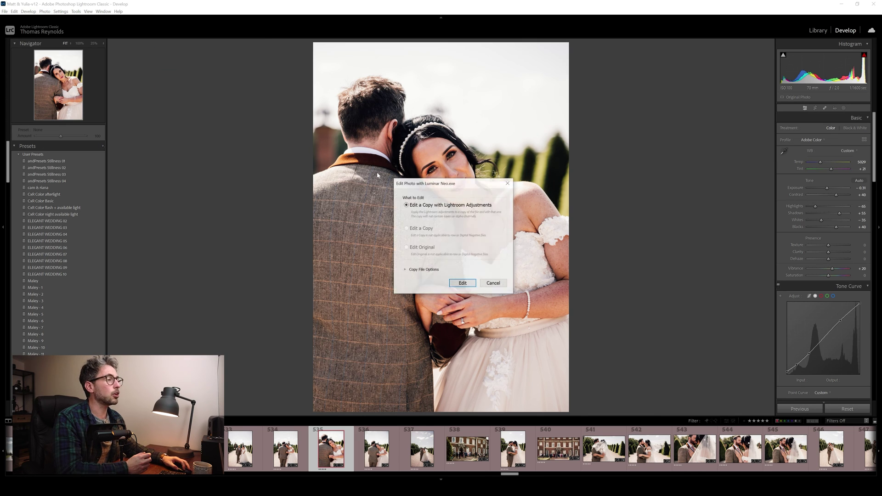
pyautogui.click(463, 283)
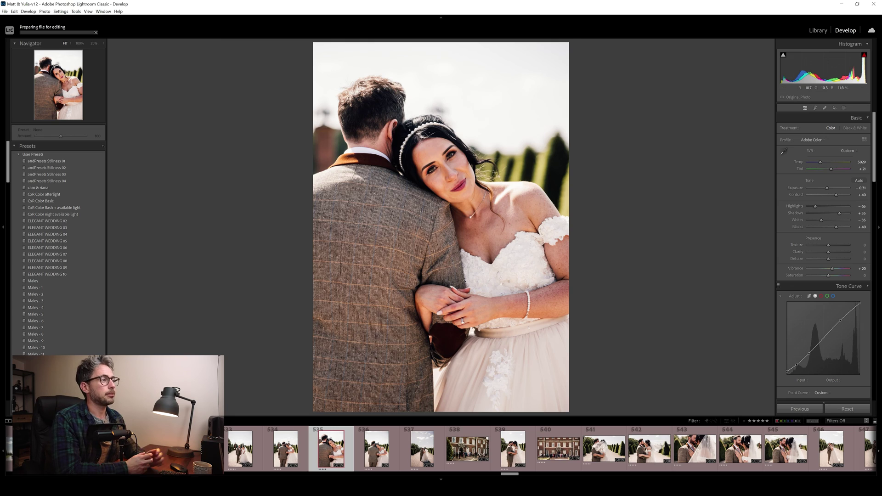
# Use the Face tool on the wedding couple portrait and set Face Light to 29
pyautogui.scroll(-5, 803, 136)
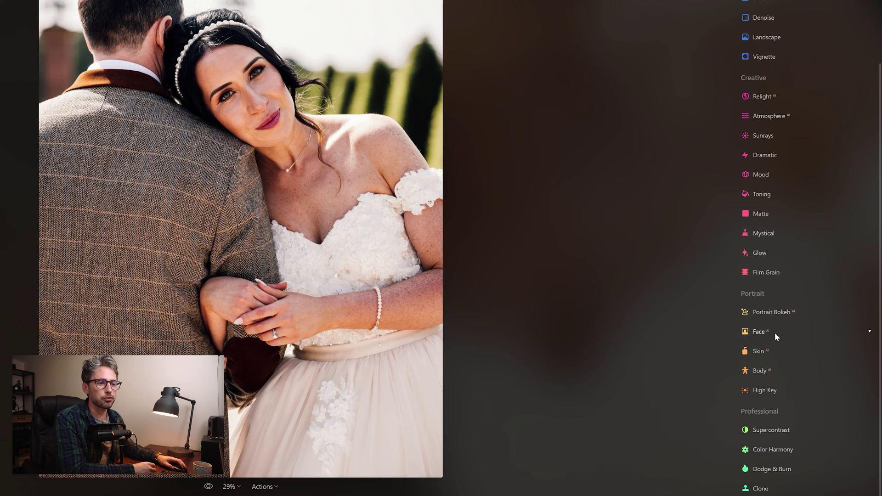
pyautogui.click(775, 333)
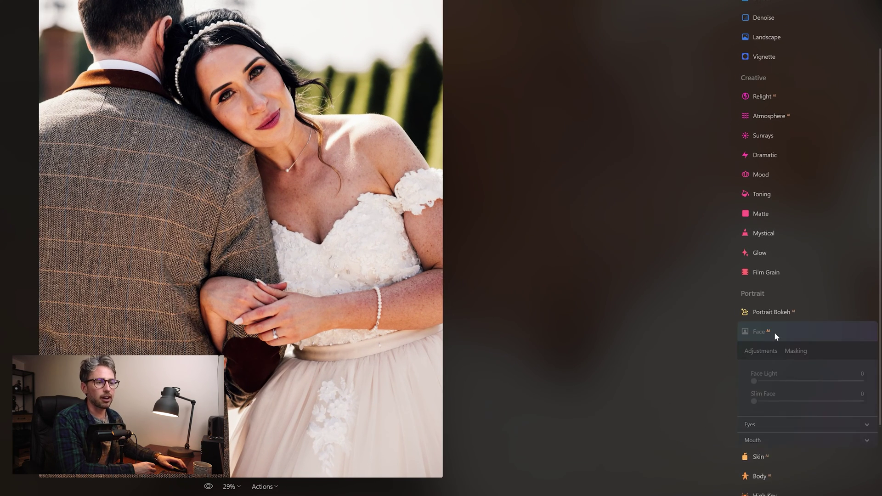
pyautogui.moveTo(756, 382)
pyautogui.mouseDown()
pyautogui.moveTo(780, 379)
pyautogui.moveTo(771, 380)
pyautogui.mouseUp()
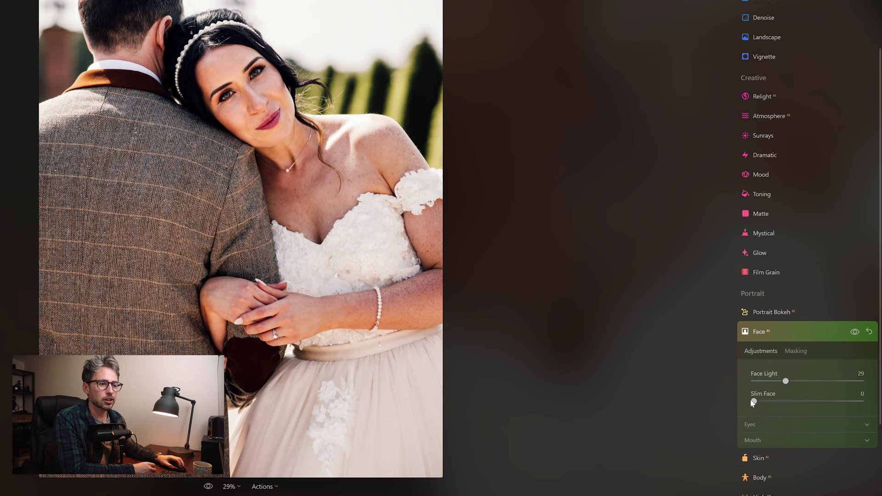
# Set Eye Enhancer to 16 and Eye Whitening to 9 for the bride's eyes
pyautogui.scroll(-3, 754, 396)
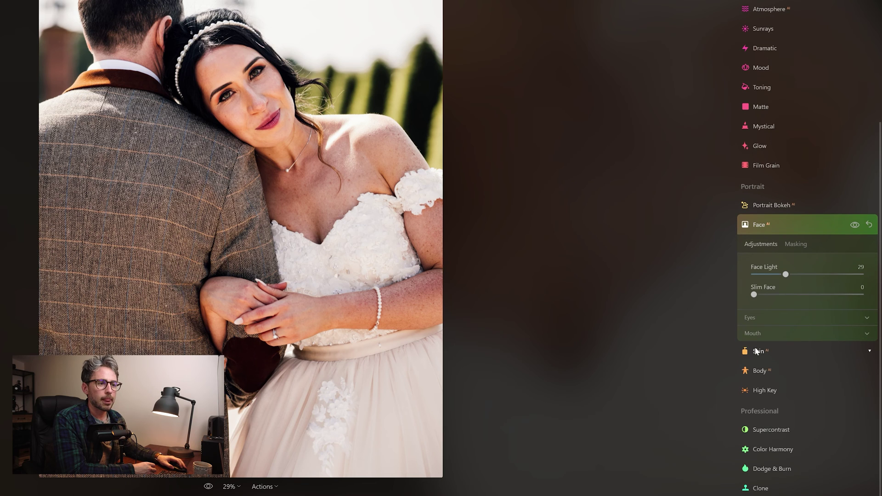
pyautogui.click(760, 317)
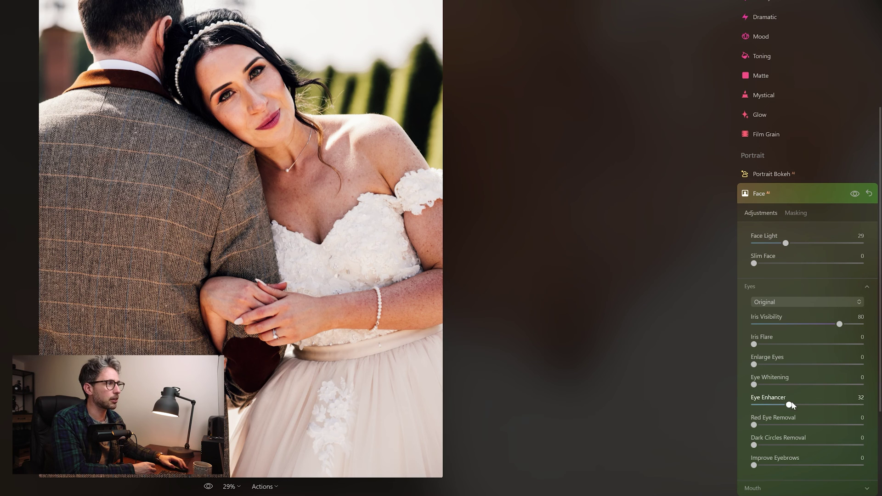
pyautogui.moveTo(779, 404); pyautogui.dragTo(754, 385)
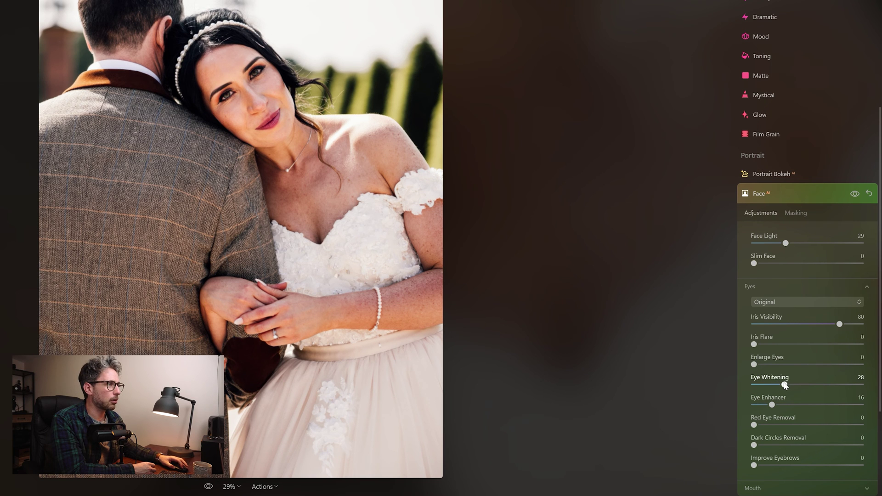
pyautogui.moveTo(780, 386); pyautogui.dragTo(769, 386)
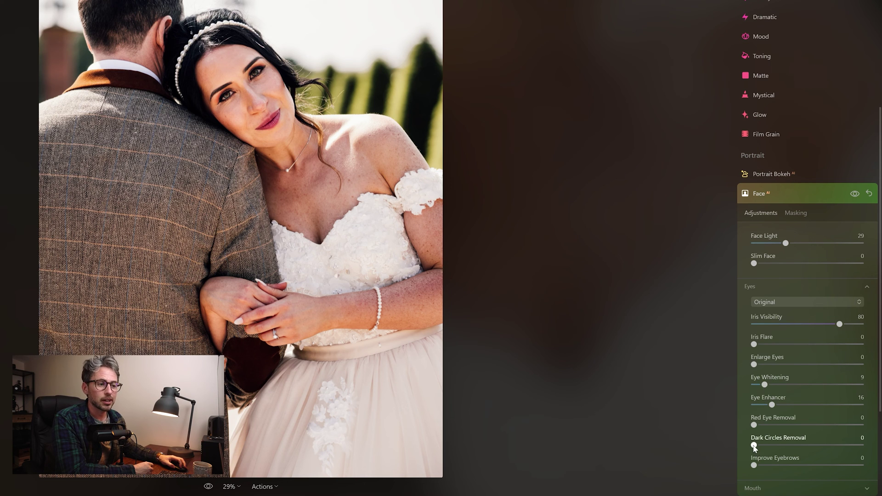
# Set the bride's Improve Eyebrows to 13, Dark Circles Removal to 37 and Iris Visibility to 82
pyautogui.moveTo(778, 462)
pyautogui.mouseDown()
pyautogui.moveTo(786, 462)
pyautogui.moveTo(740, 461)
pyautogui.moveTo(775, 463)
pyautogui.mouseUp()
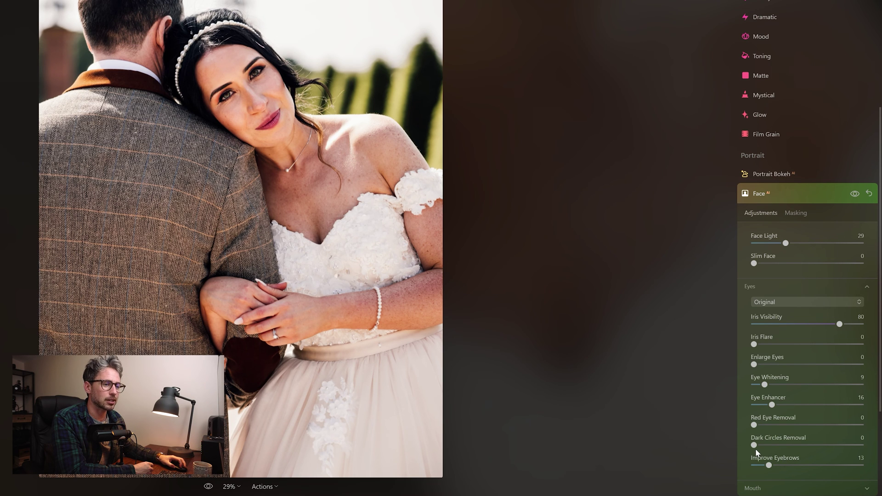
pyautogui.moveTo(756, 445); pyautogui.dragTo(797, 438)
pyautogui.scroll(2, 793, 313)
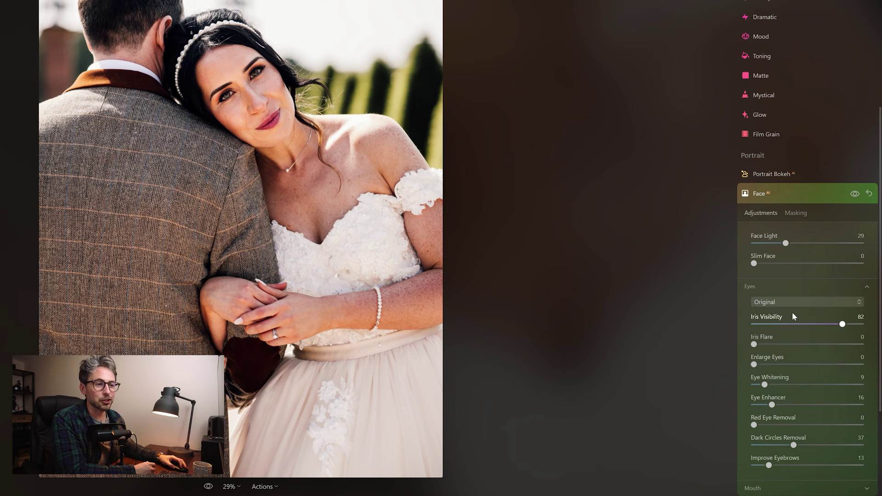
# Try the Green iris colour on the bride's eyes in close-up, and restore it to Original
pyautogui.click(776, 303)
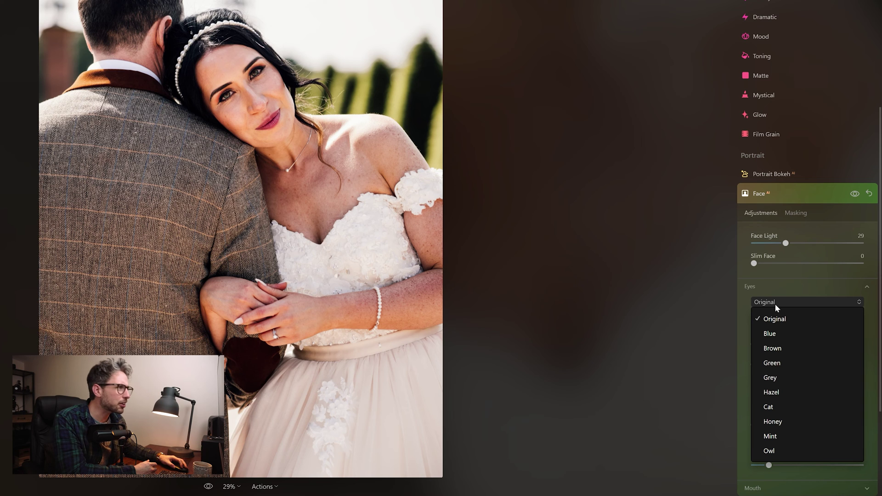
pyautogui.click(785, 363)
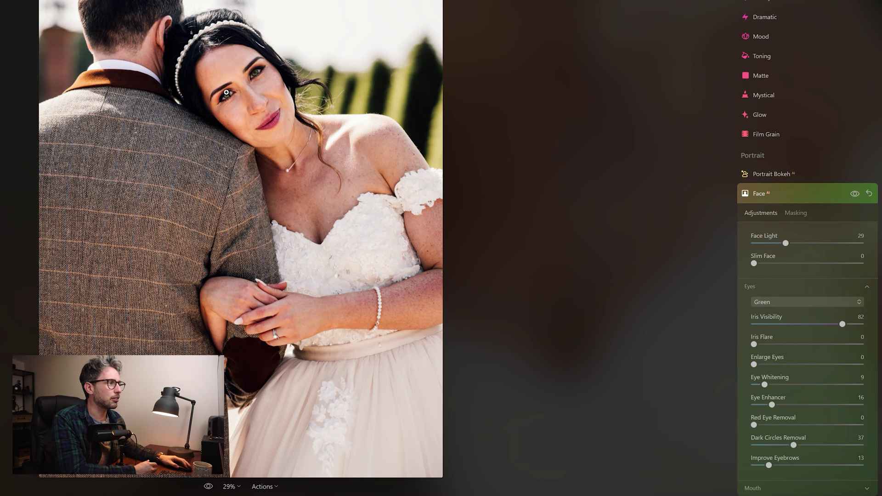
pyautogui.click(226, 92)
pyautogui.moveTo(122, 112); pyautogui.dragTo(345, 147)
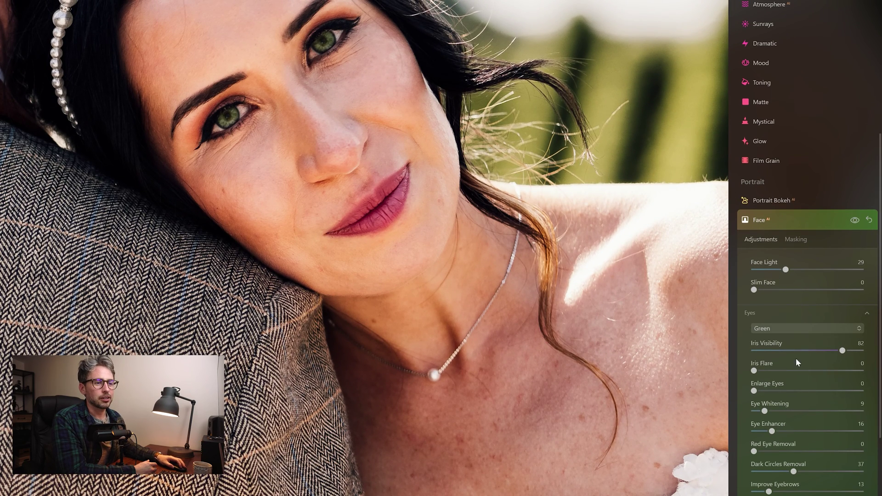
pyautogui.click(787, 328)
pyautogui.click(787, 347)
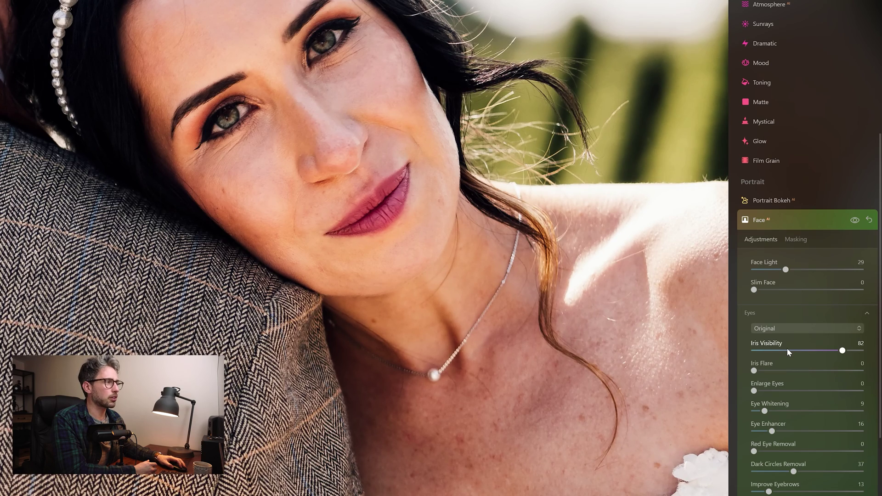
# Try the Blue, Grey and Owl iris colours on the bride's eyes
pyautogui.click(774, 328)
pyautogui.click(776, 359)
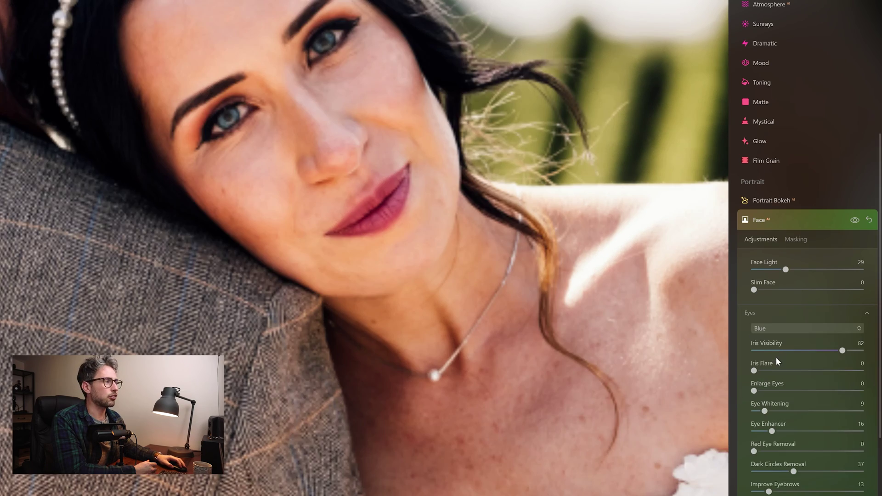
pyautogui.click(774, 326)
pyautogui.click(774, 404)
pyautogui.click(792, 329)
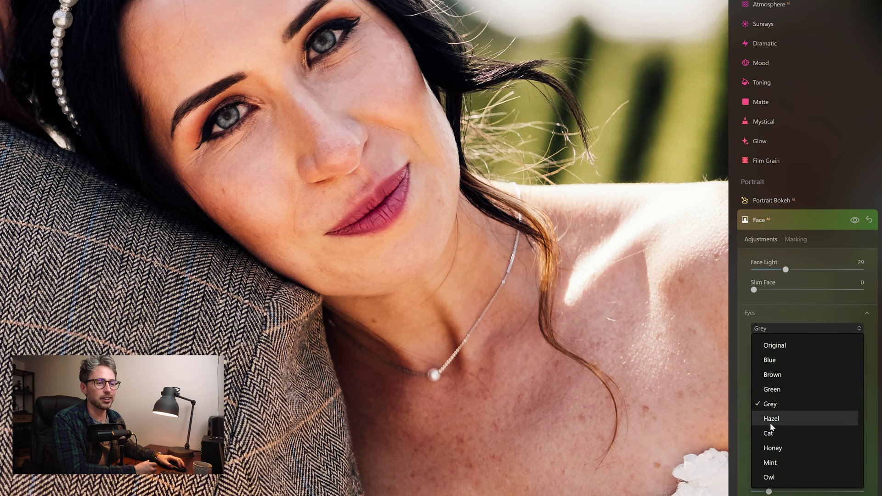
pyautogui.click(772, 476)
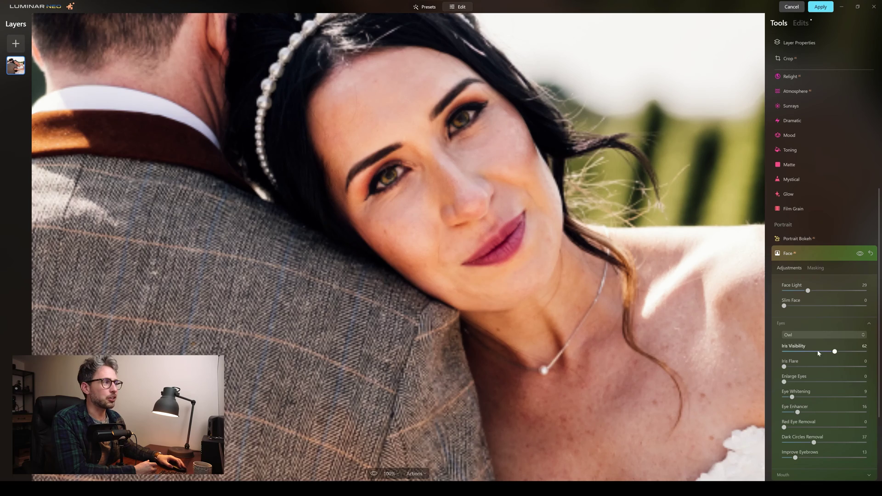
# Set the bride's Iris Visibility to 59 and Iris Flare to 32, with the iris colour restored to Original
pyautogui.moveTo(816, 352); pyautogui.dragTo(768, 352)
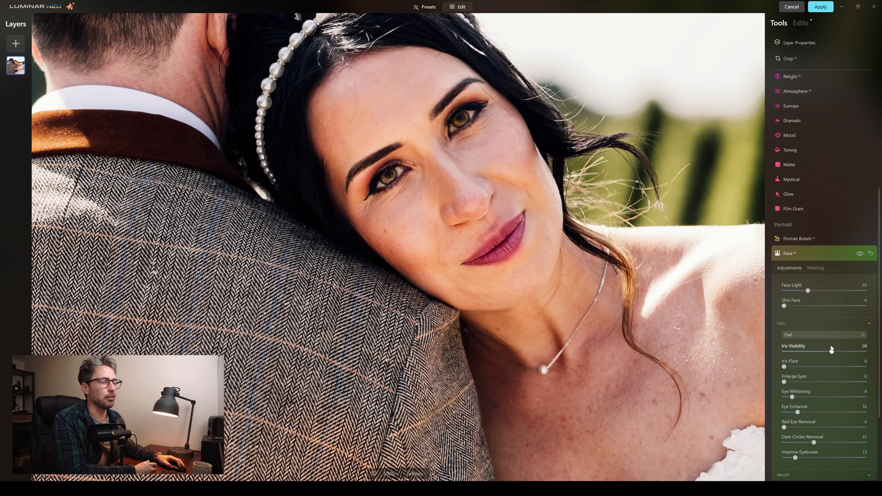
pyautogui.click(816, 336)
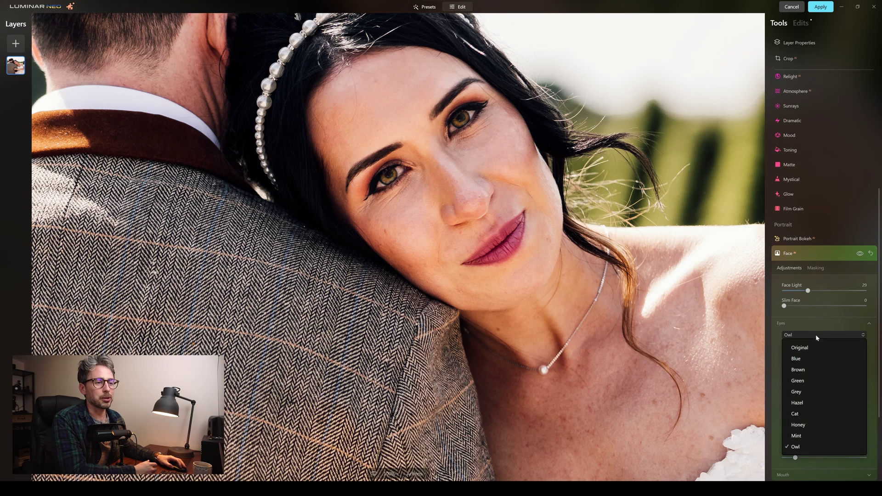
pyautogui.click(812, 347)
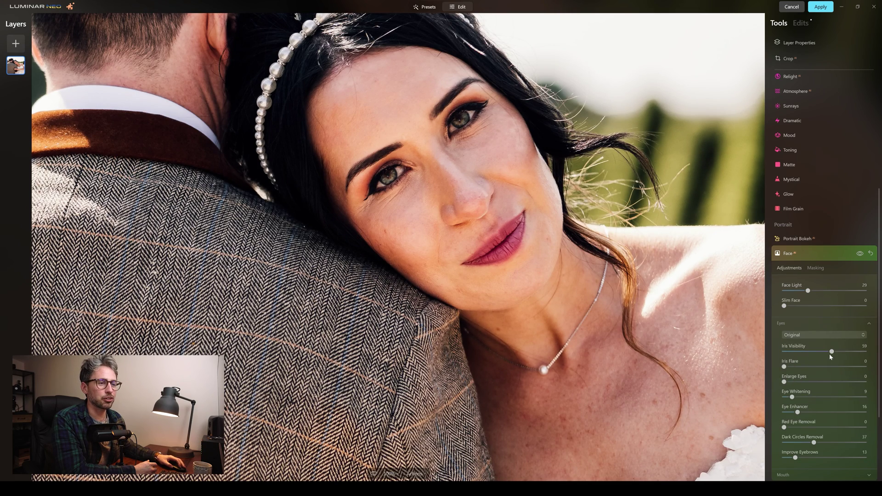
pyautogui.moveTo(784, 366); pyautogui.dragTo(810, 368)
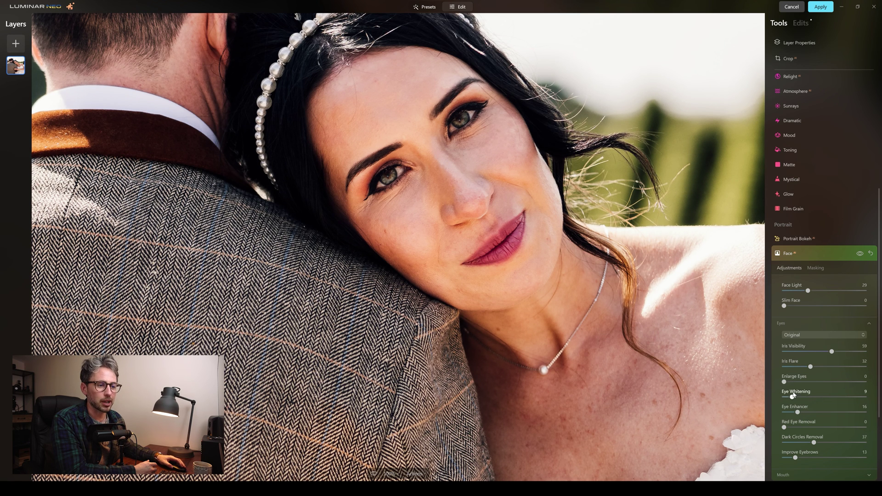
# Set the bride's Lips Saturation to 39 and raise Lips Redness in the Face tool's mouth adjustments
pyautogui.scroll(-3, 792, 397)
pyautogui.click(783, 359)
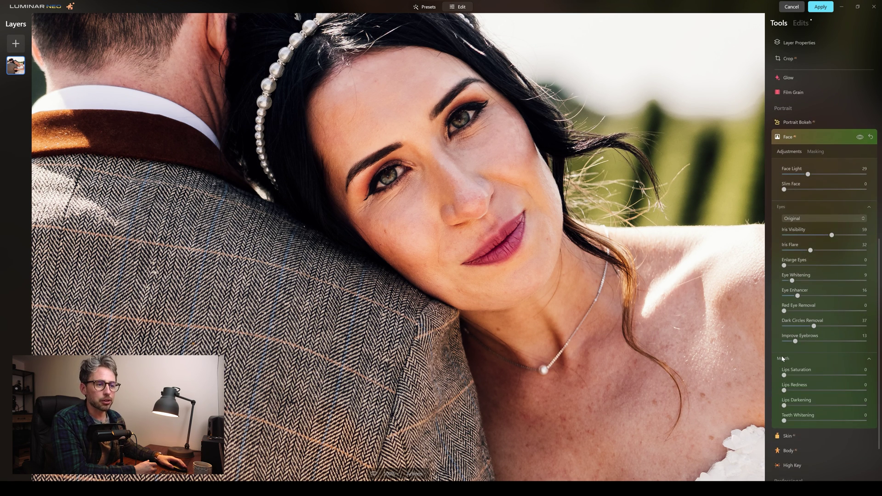
pyautogui.moveTo(806, 376)
pyautogui.mouseDown()
pyautogui.moveTo(824, 376)
pyautogui.moveTo(794, 391)
pyautogui.moveTo(803, 393)
pyautogui.mouseUp()
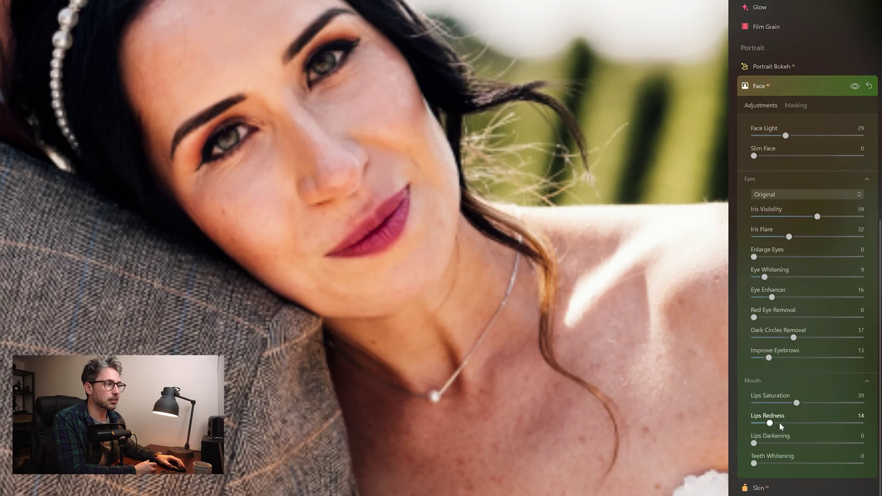
pyautogui.moveTo(780, 427); pyautogui.dragTo(799, 437)
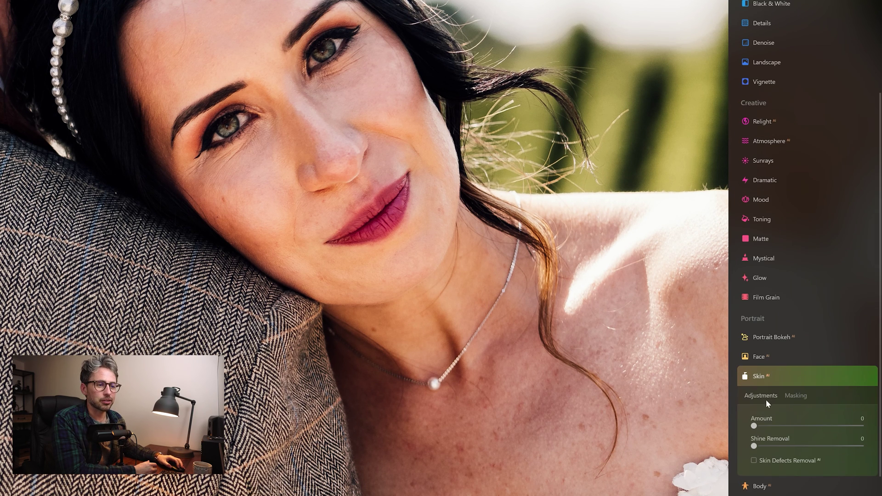
# Smooth the bride's skin with the Skin tool at Amount 56, and compare the photo with and without the effect
pyautogui.moveTo(754, 426); pyautogui.dragTo(790, 426)
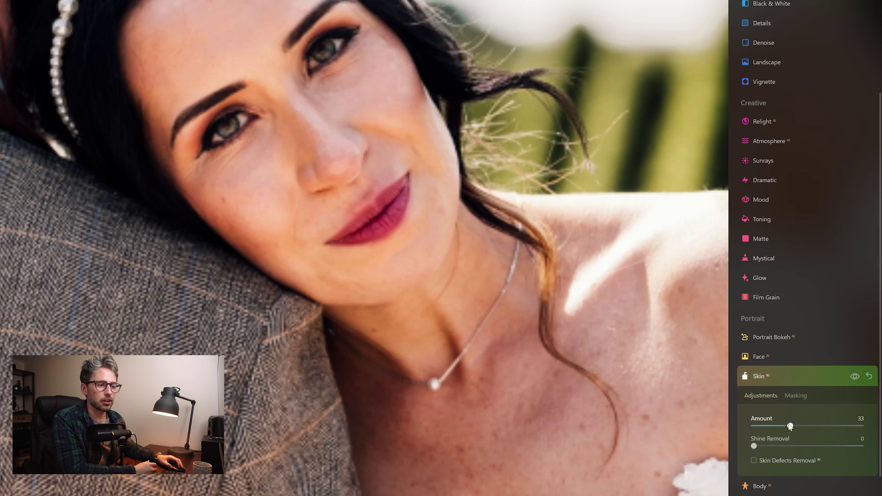
pyautogui.click(854, 377)
pyautogui.click(855, 377)
pyautogui.click(855, 377)
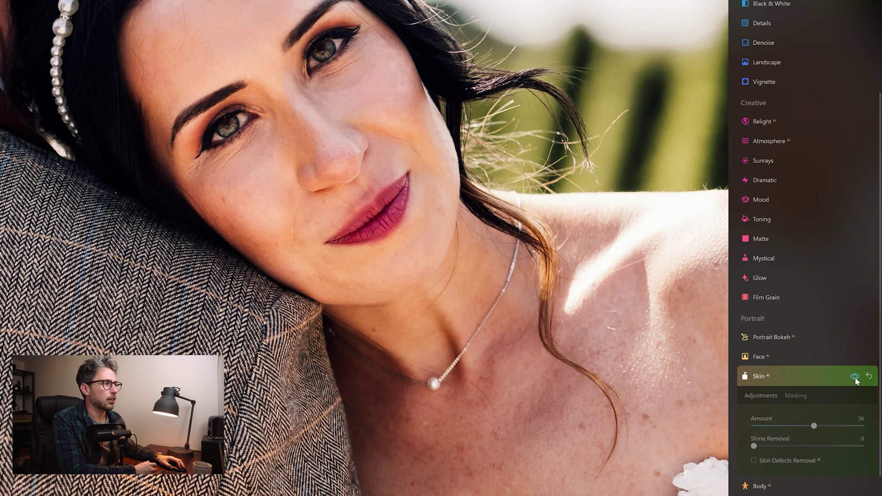
pyautogui.click(855, 376)
pyautogui.click(855, 377)
pyautogui.click(855, 377)
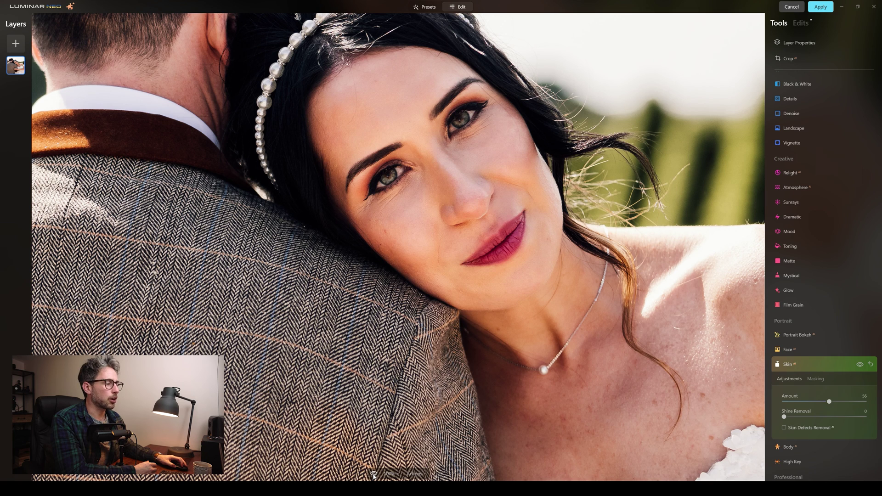
# Compare the wedding portrait before and after all the face and skin edits
pyautogui.click(374, 475)
pyautogui.click(374, 475)
pyautogui.click(374, 475)
pyautogui.click(373, 474)
pyautogui.click(374, 475)
pyautogui.click(373, 475)
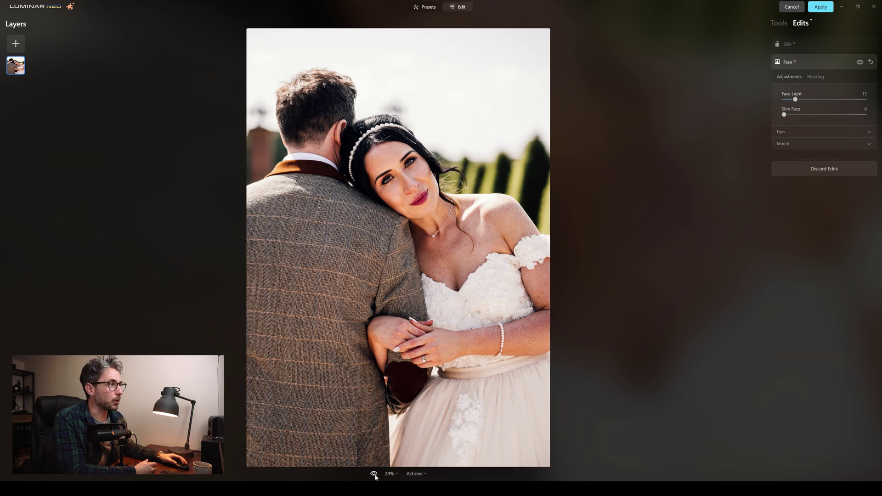